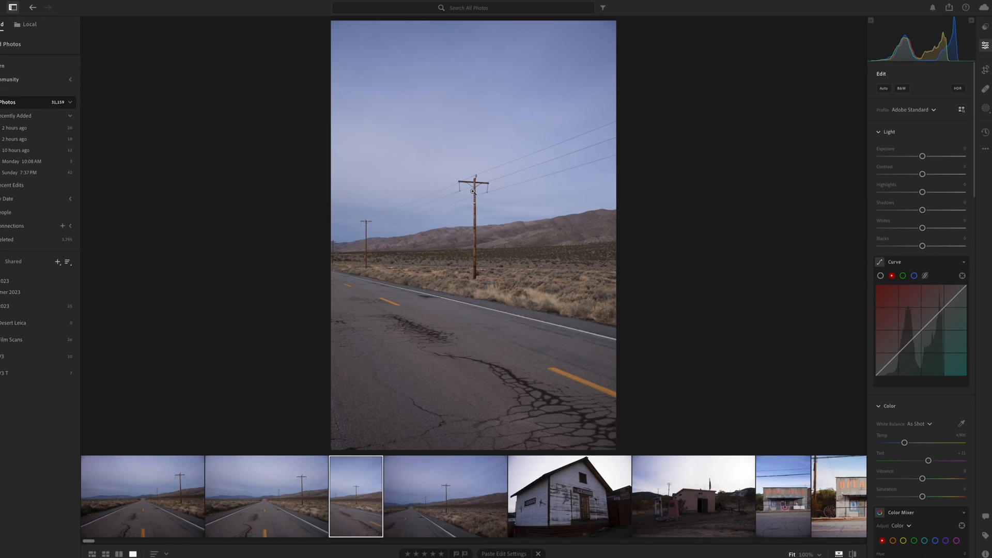
Apply the Generalities preset from the VGP // Generalities group to the vertical desert road photo.
left_click(473, 192)
left_click(487, 224)
key("i")
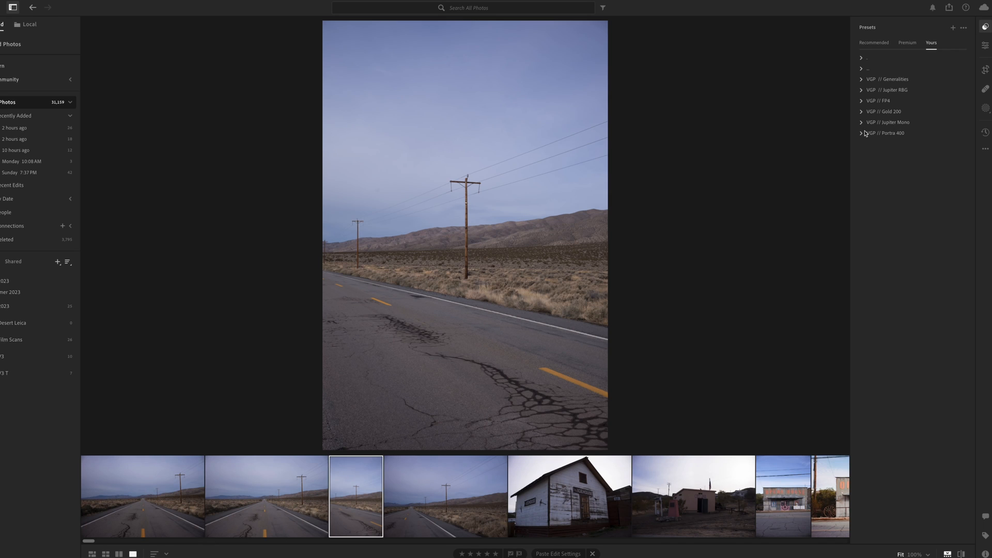
left_click(871, 80)
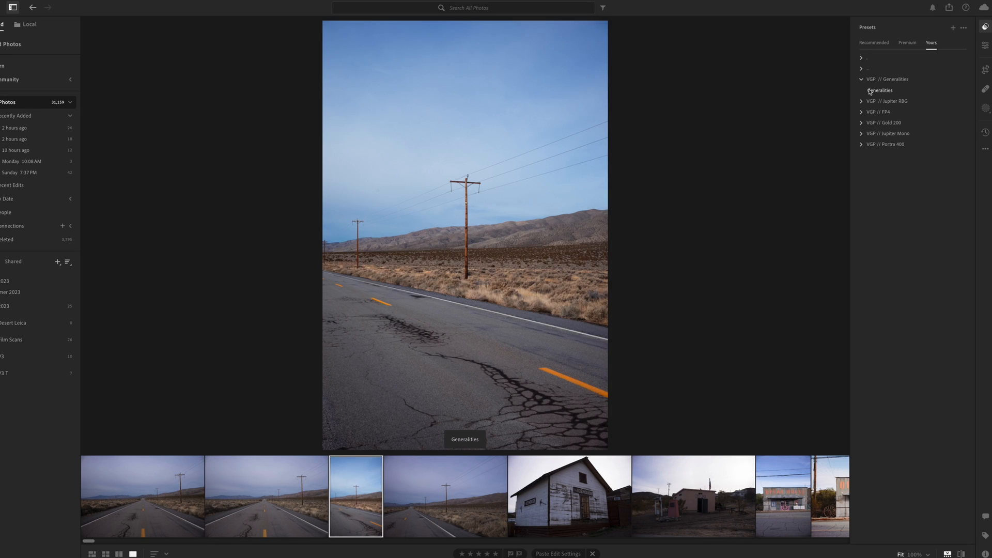
left_click(870, 91)
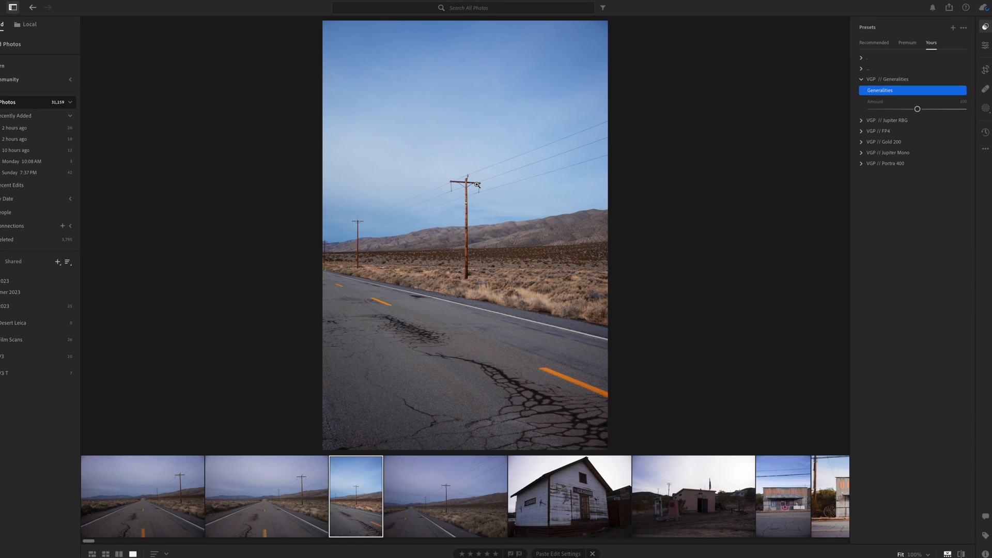
Crop the desert road photo to a 4 x 5 aspect ratio and return to the edit controls.
key("c")
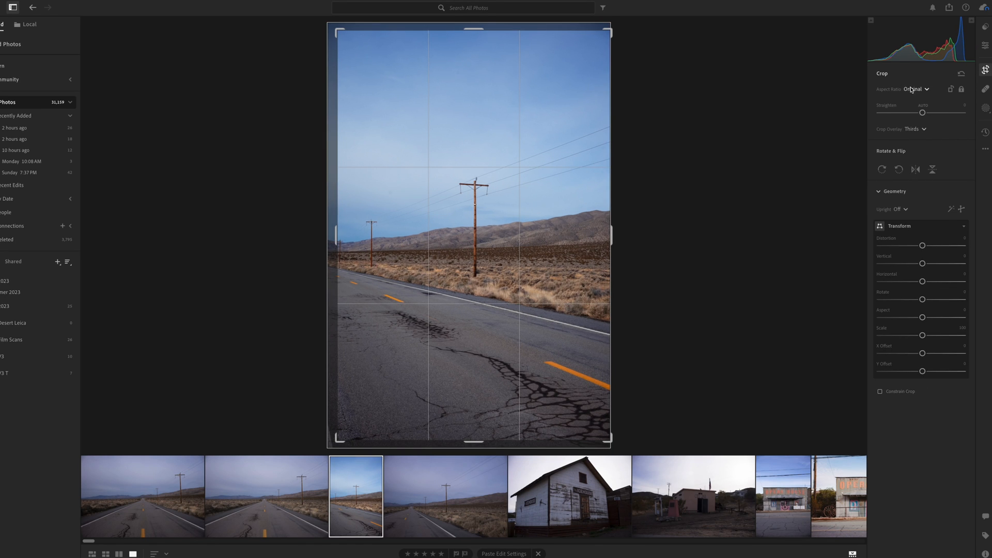
left_click(912, 90)
left_click(923, 186)
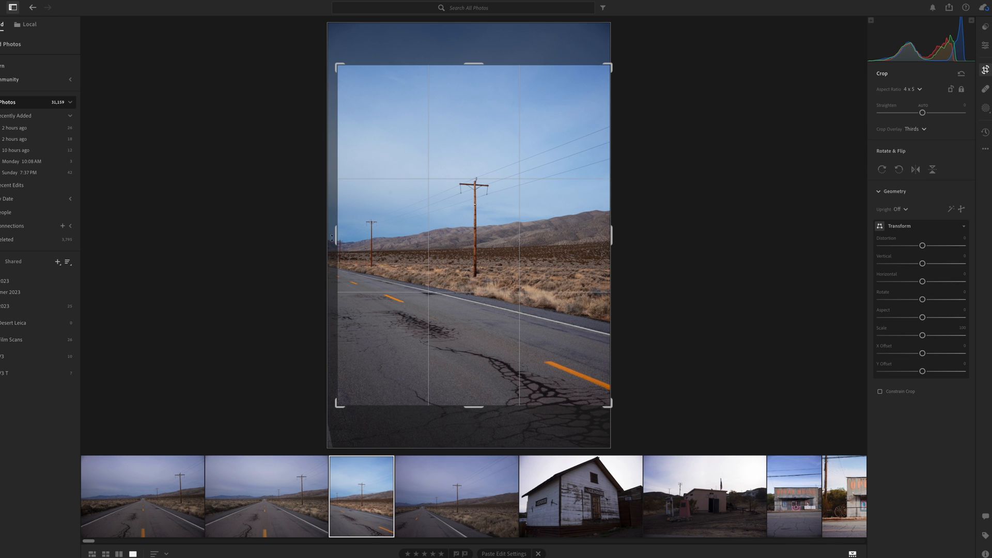
left_click_drag(332, 237, 338, 227)
key("e")
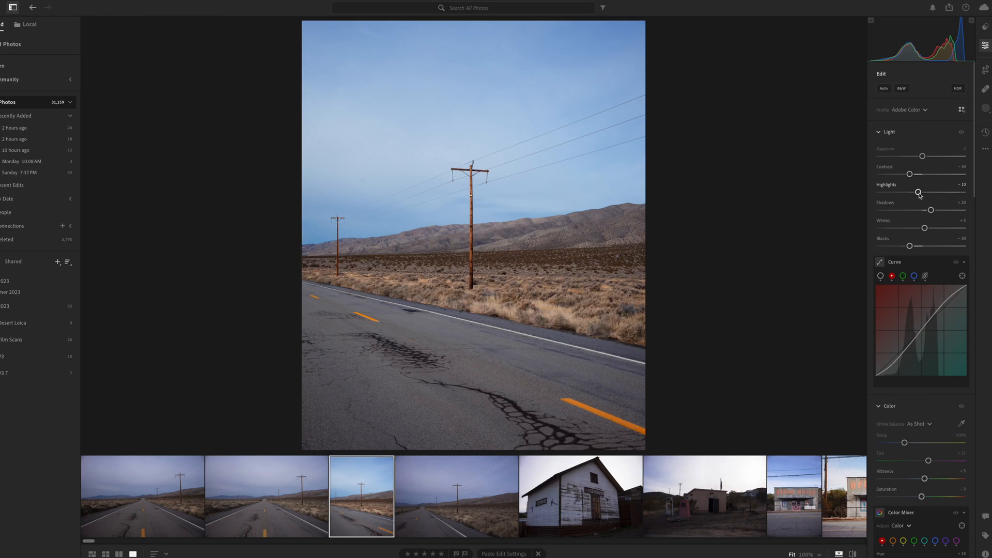
Compare the edited desert road photo with its unedited original.
key("backslash")
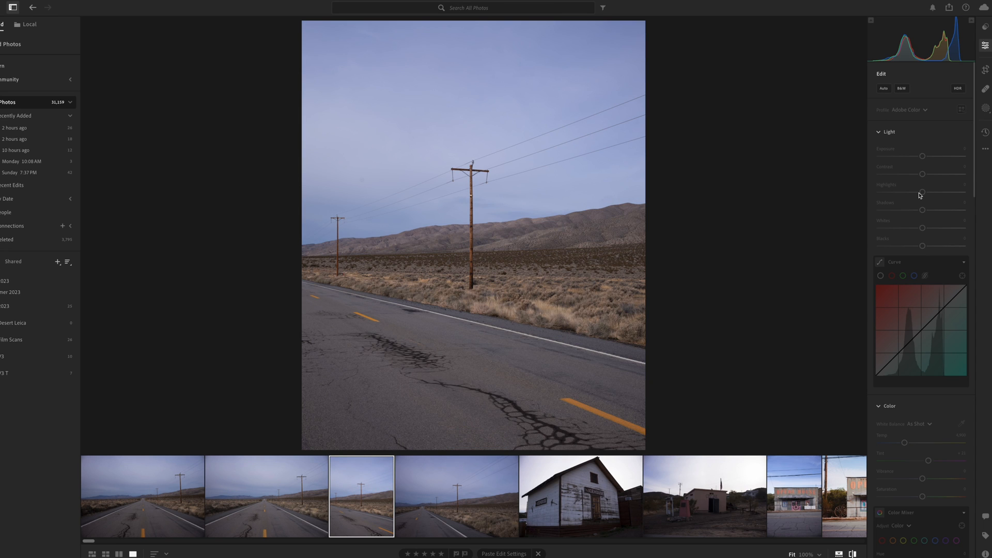
key("backslash")
key("backslash")
key("backslash")
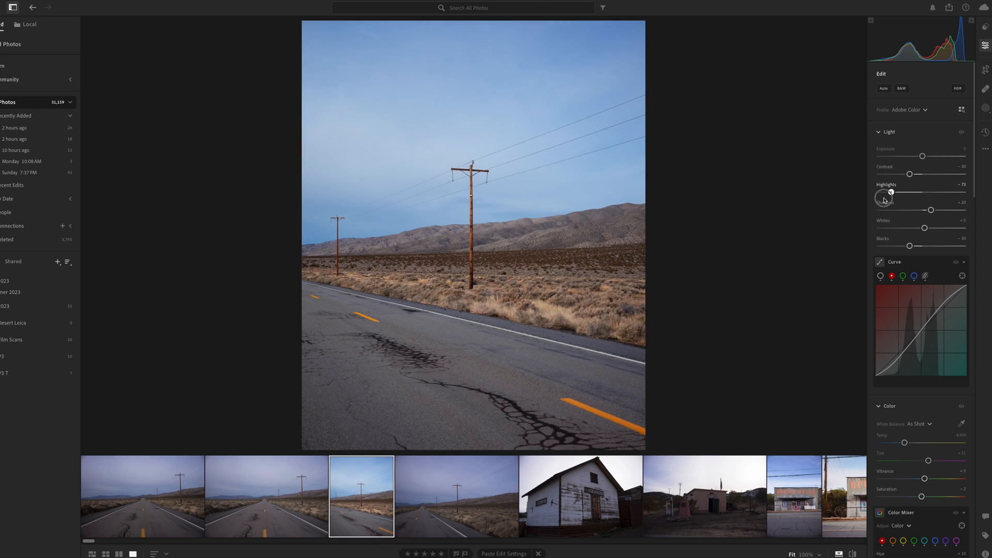
Try Highlights at -100 with lowered Whites on the road photo, and reset both sliders.
left_click_drag(965, 192, 833, 175)
mouse_move(925, 228)
left_mouse_down()
mouse_move(868, 236)
mouse_move(968, 228)
mouse_move(899, 228)
mouse_move(910, 230)
left_mouse_up()
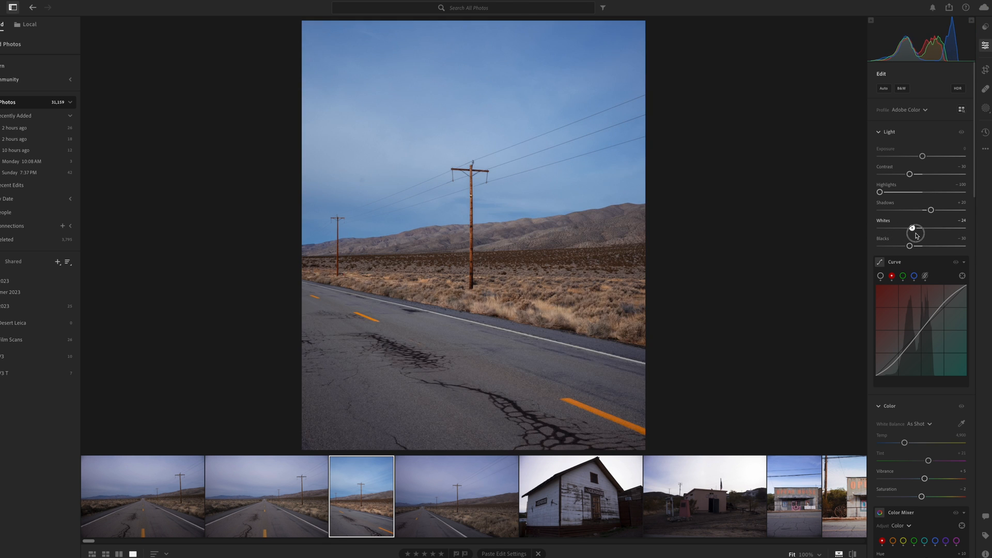
double_click(888, 223)
double_click(892, 185)
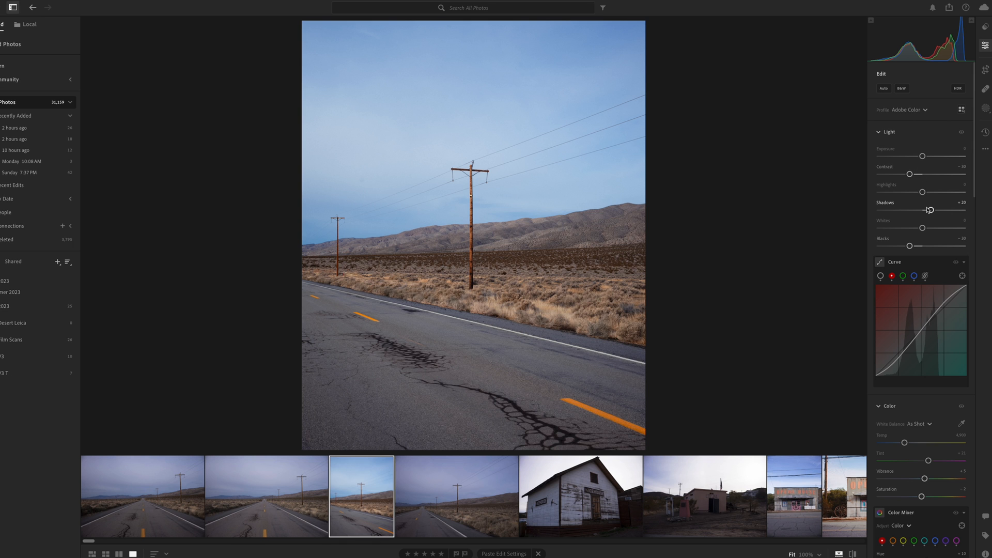
Test Shadows at +100 with Highlights at -100, reset Shadows, and set Highlights to -72.
left_click_drag(930, 210, 835, 193)
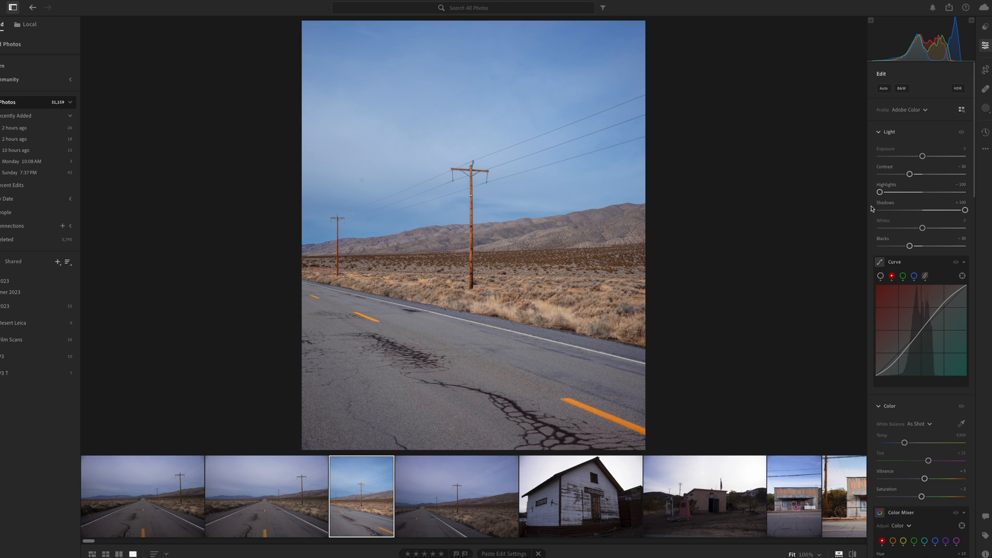
double_click(892, 209)
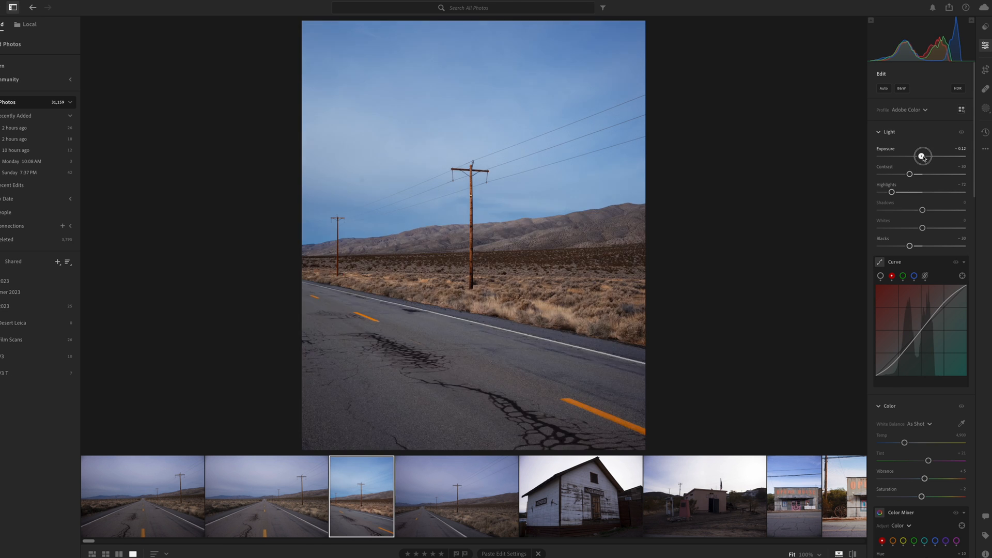
left_click_drag(880, 193, 891, 192)
Try stronger Exposure values from +0.94 upward on the road photo, inspect the ground around the pole, and reset Exposure.
mouse_move(923, 156)
left_mouse_down()
mouse_move(900, 171)
mouse_move(932, 160)
left_mouse_up()
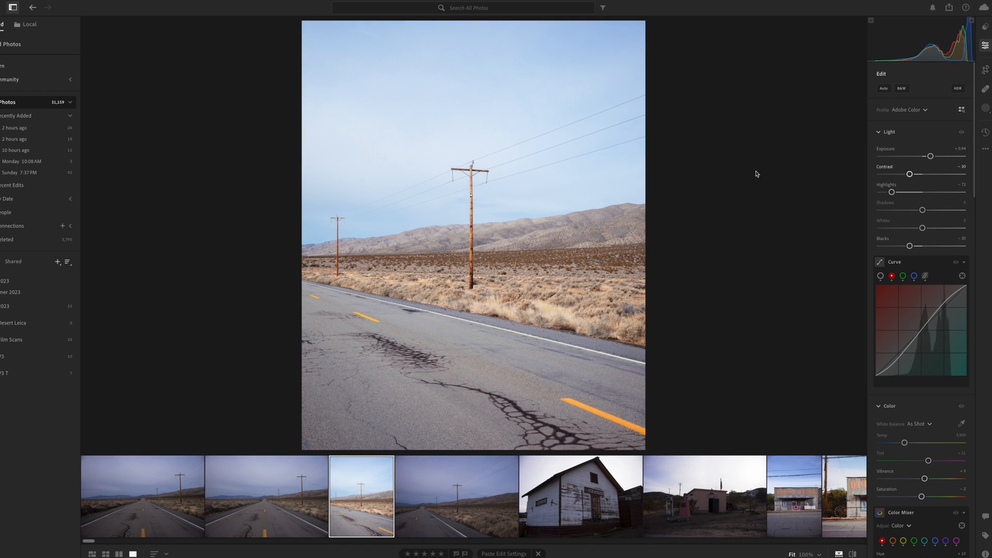
left_click(470, 256)
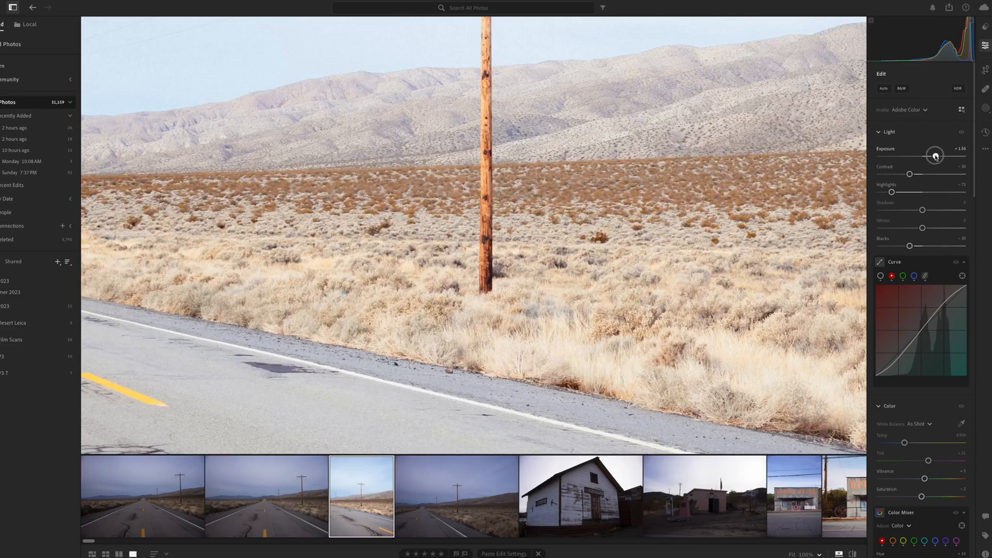
left_click_drag(932, 157, 909, 157)
double_click(885, 150)
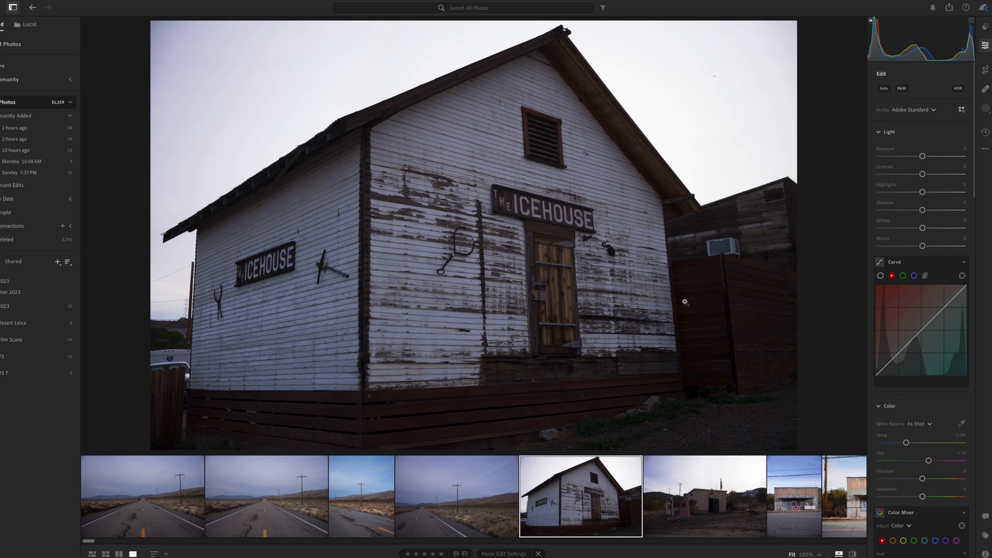
Try raising Exposure to about +2.39 on the Icehouse photo, inspect the dark fence and ground, and reset Exposure.
left_click_drag(680, 274, 594, 248)
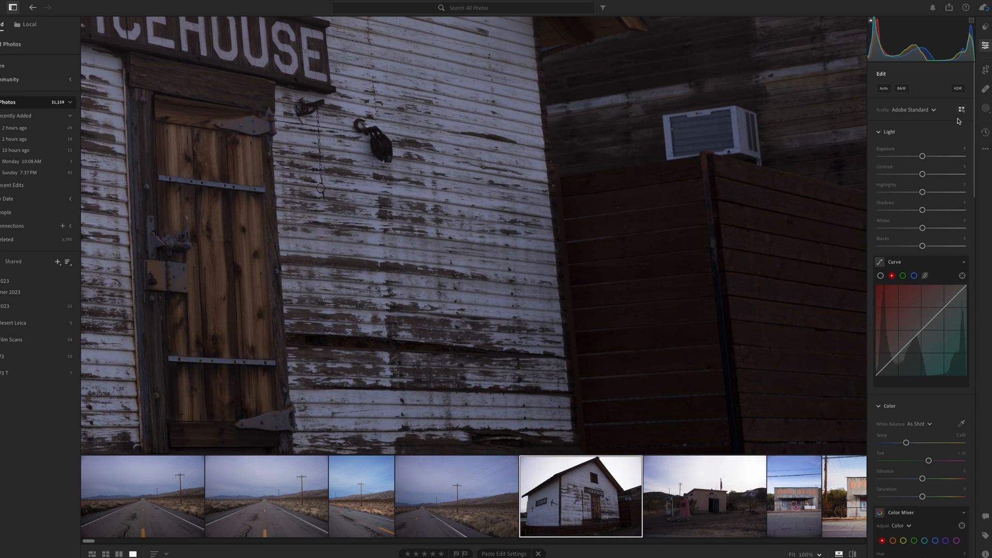
left_click_drag(923, 155, 927, 155)
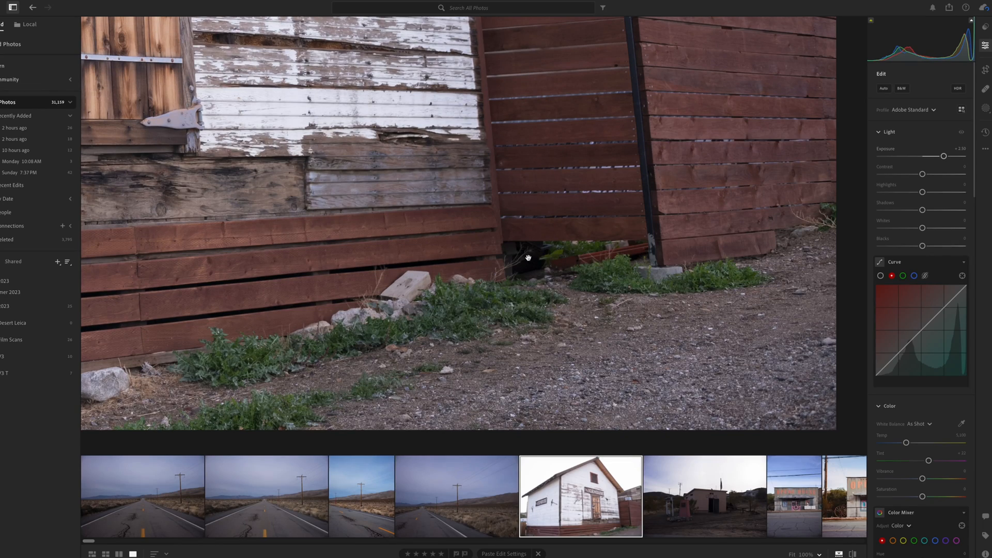
double_click(887, 150)
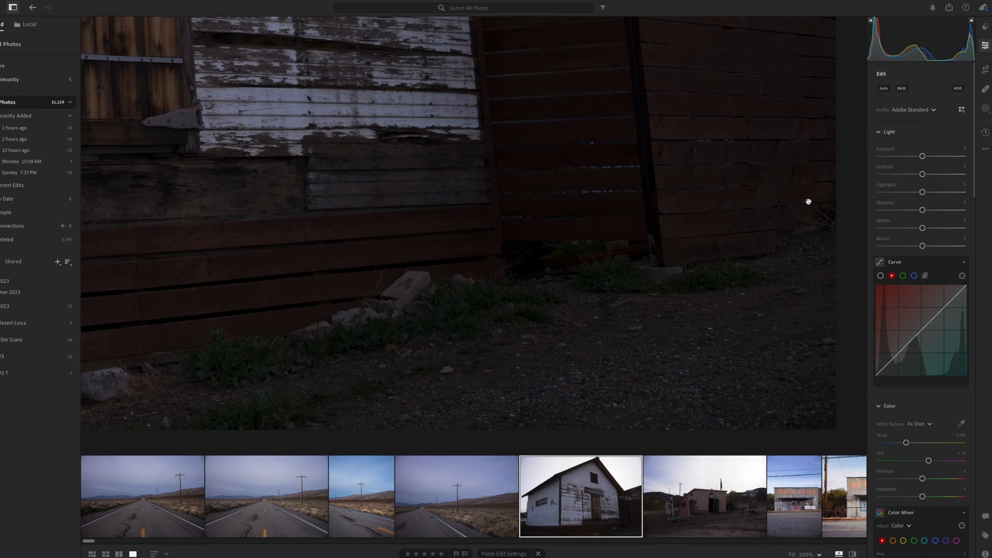
Test shadow recovery on the Icehouse photo with Exposure at about +2.97 and Shadows at +100.
left_click_drag(922, 156, 939, 156)
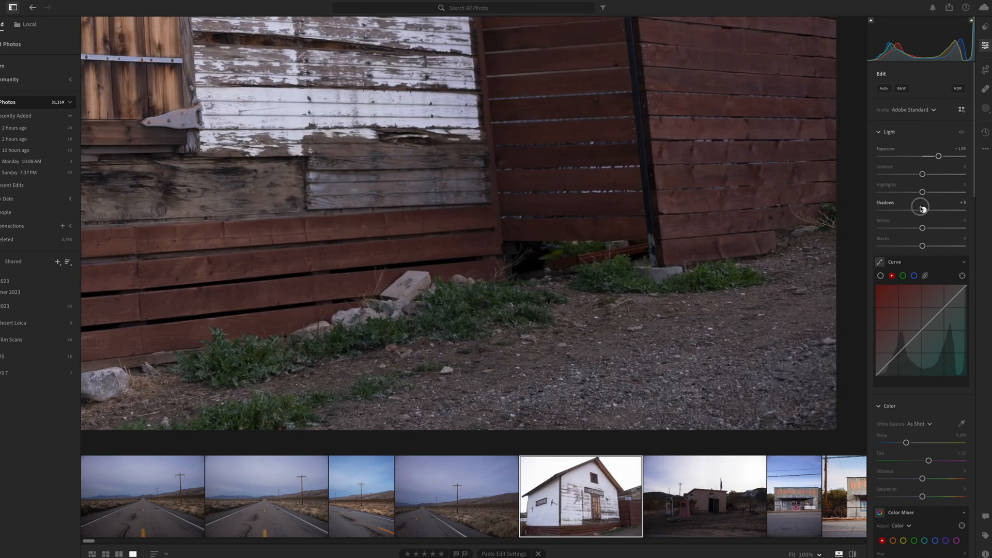
left_click_drag(923, 210, 965, 210)
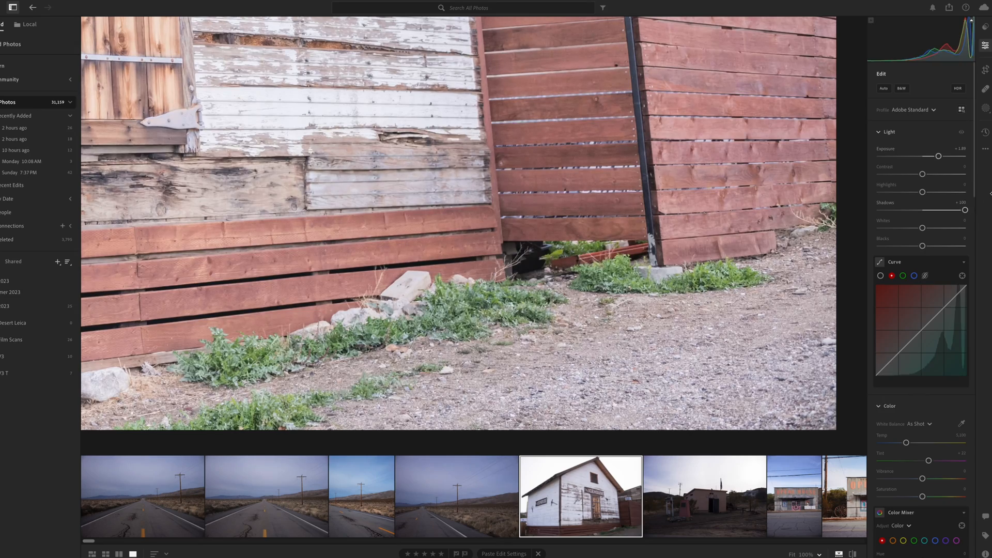
left_click_drag(940, 156, 948, 155)
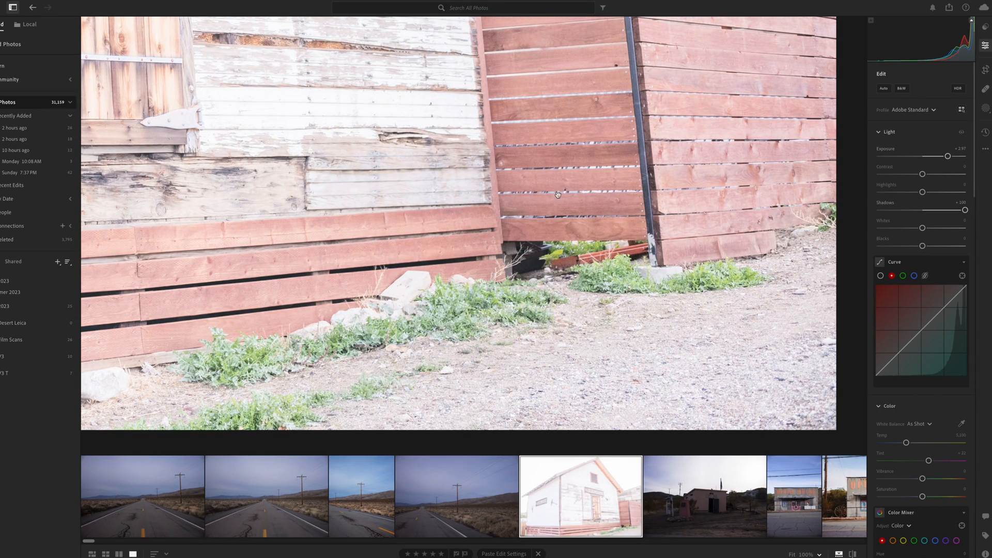
left_click(548, 261)
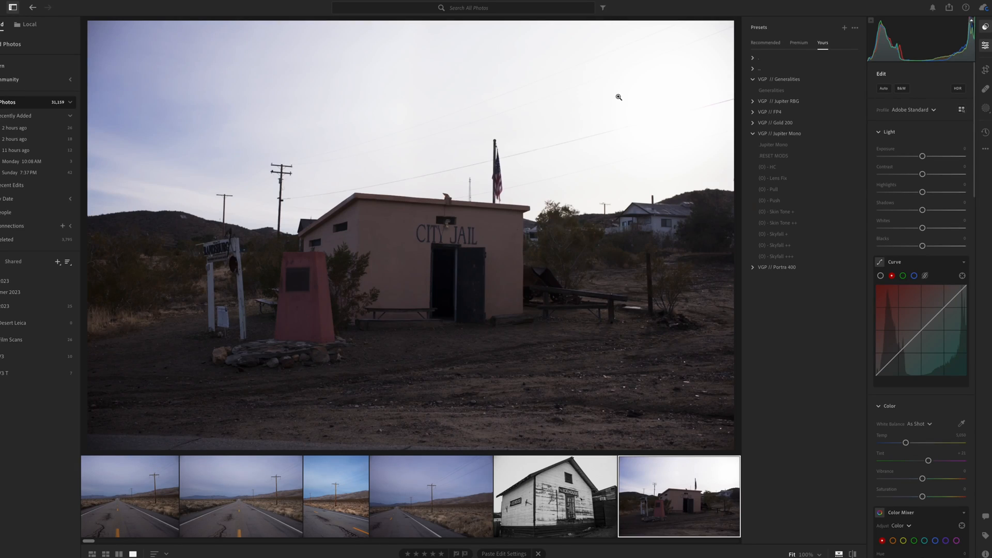
Try the Portra 400 preset on the City Jail photo with Exposure raised to +0.63.
left_click(773, 135)
left_click(764, 146)
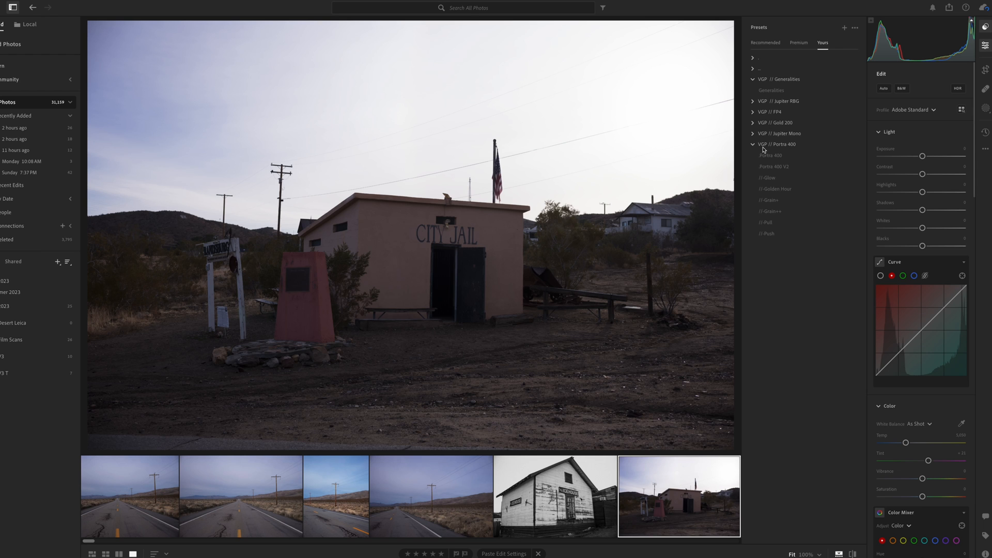
left_click(765, 157)
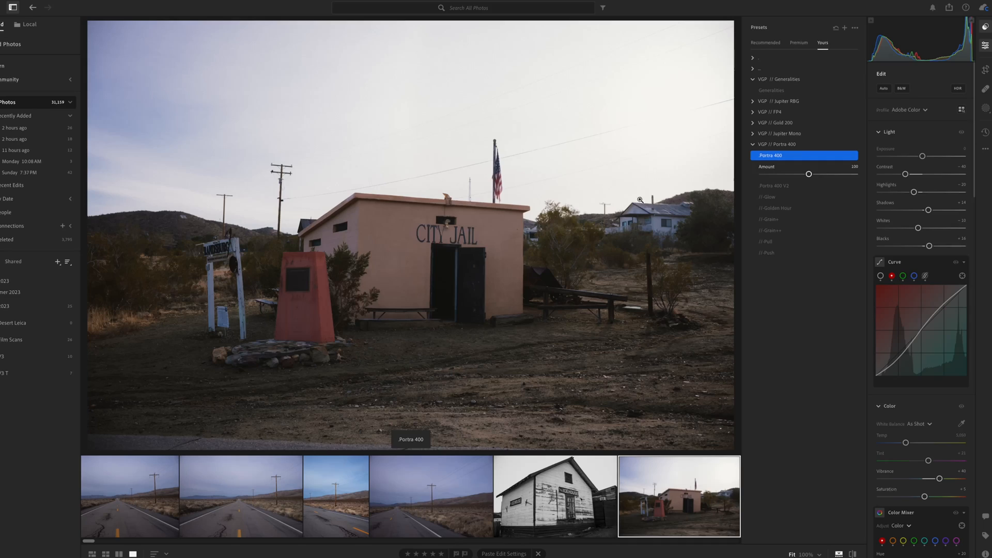
left_click_drag(924, 155, 927, 155)
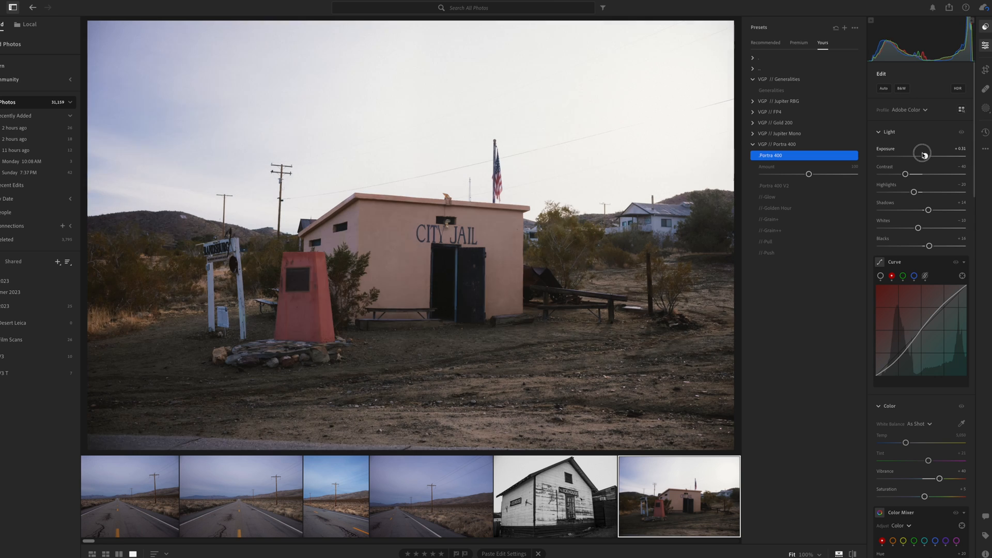
Test shadow recovery around the City Jail doorway with Exposure at +2.47 and Shadows at +100, and reset both sliders.
left_click(448, 280)
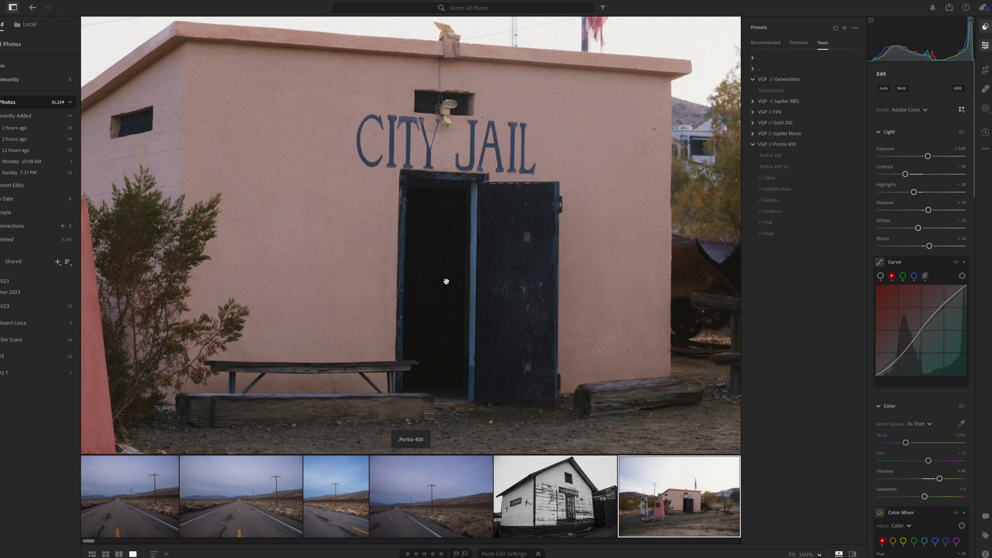
left_click_drag(450, 295, 483, 215)
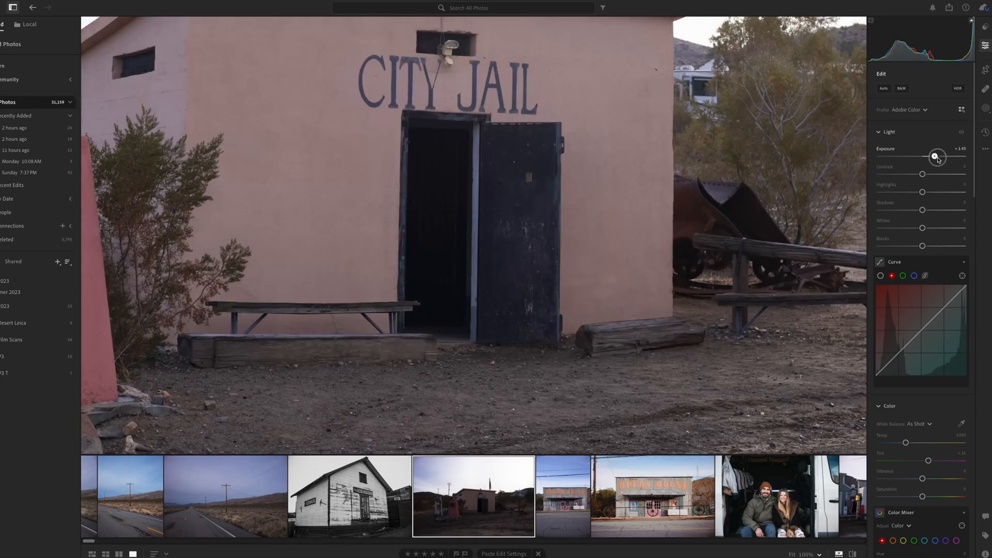
left_click_drag(939, 159, 945, 158)
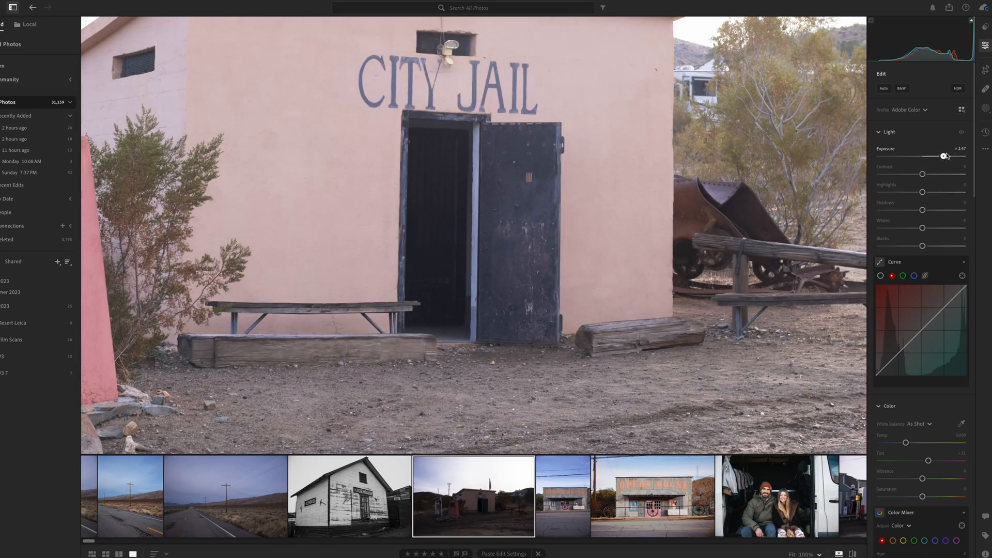
left_click_drag(926, 210, 965, 209)
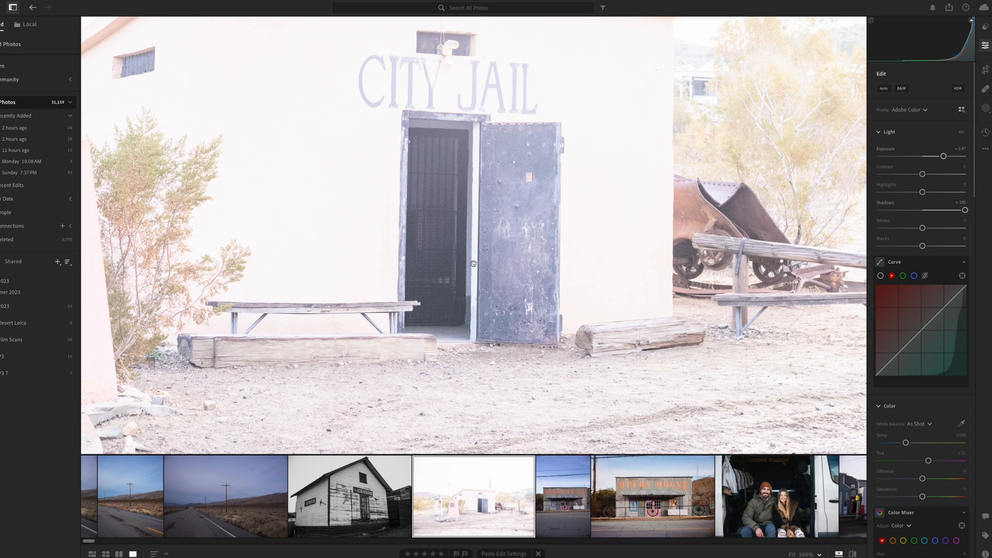
double_click(895, 206)
double_click(888, 150)
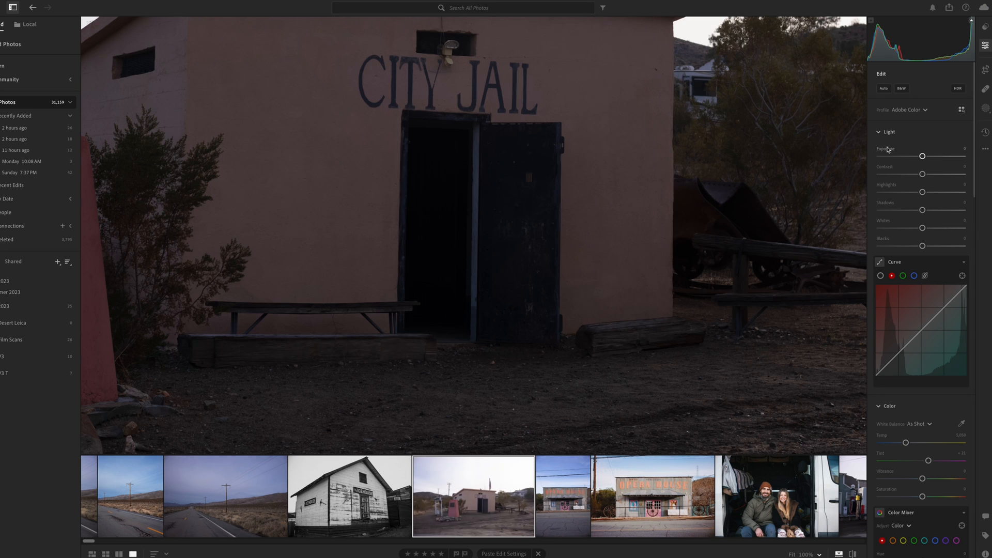
left_click(448, 234)
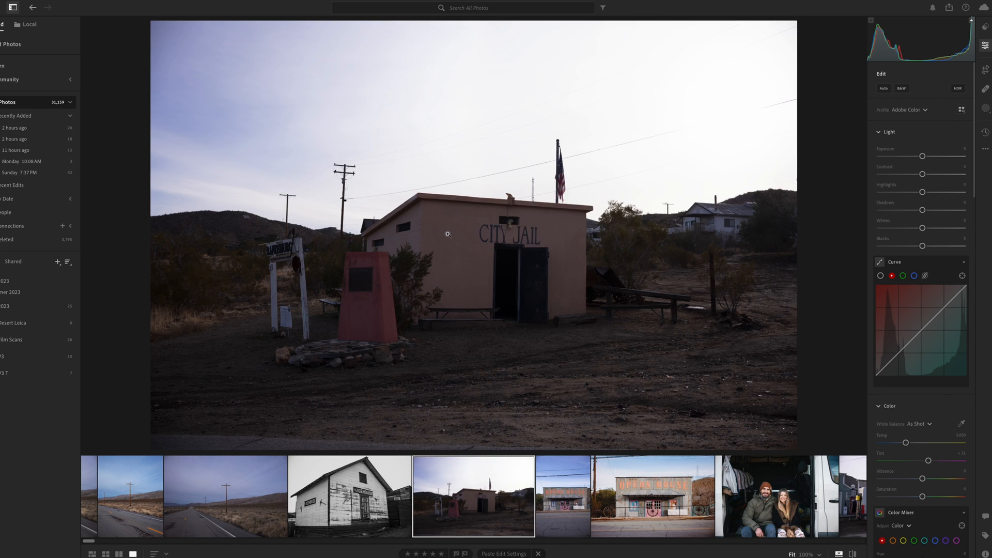
Apply the Portra 400 preset to the City Jail photo and add its Push, Glow and Grain++ modifiers.
left_click(985, 27)
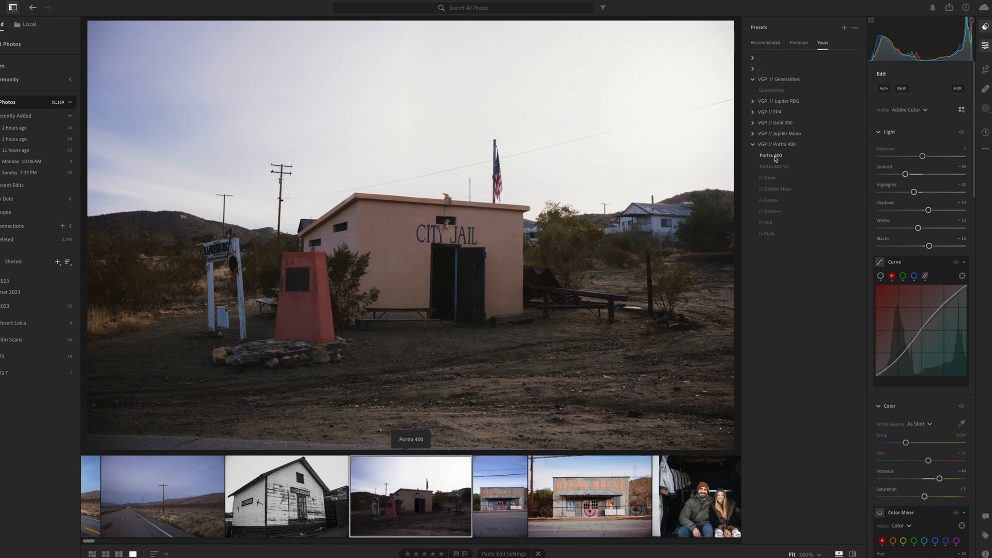
left_click(772, 155)
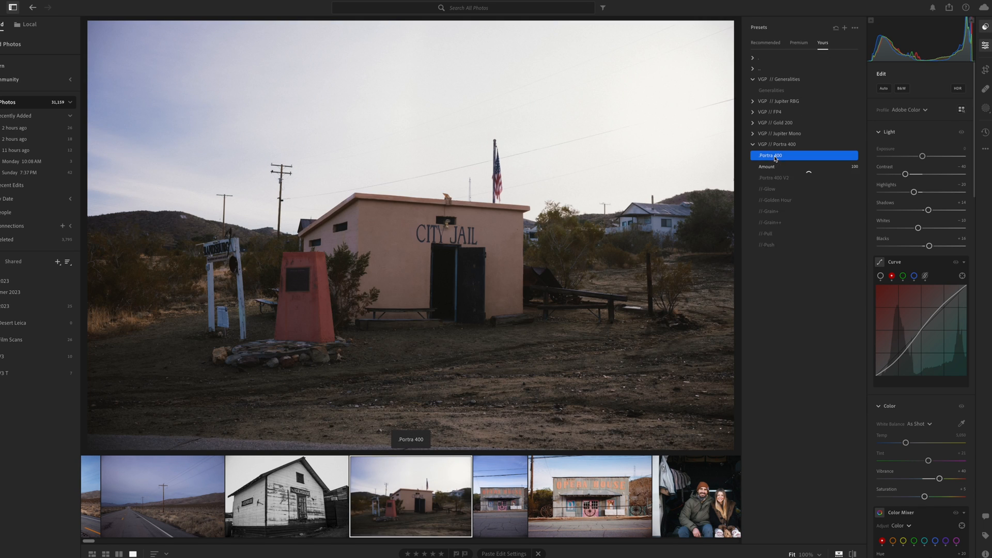
left_click(767, 256)
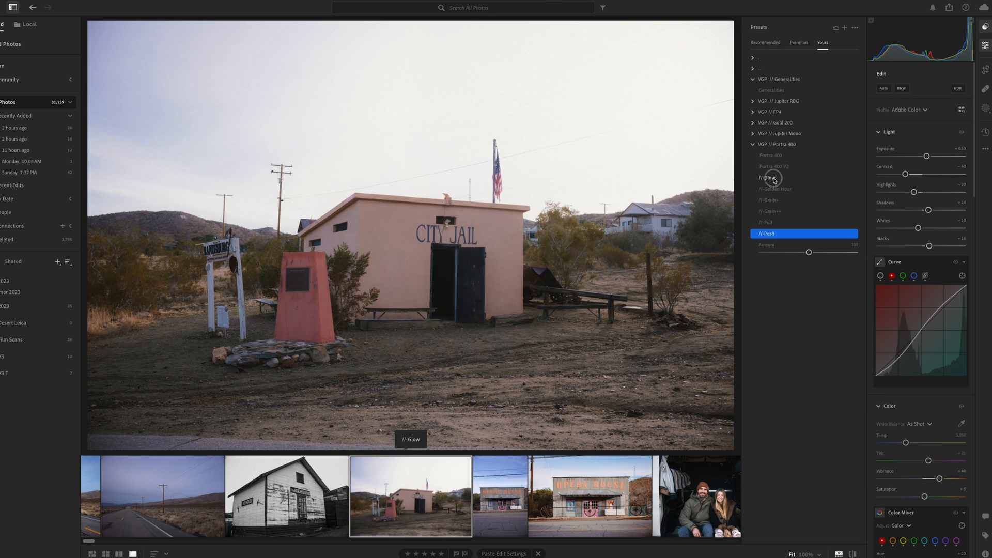
left_click(770, 178)
left_click(774, 234)
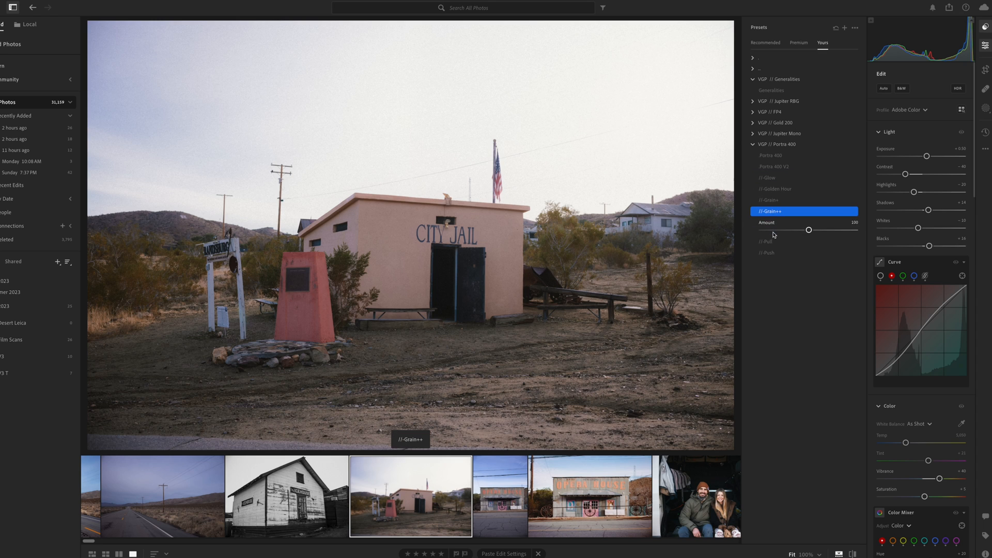
Apply the Gold 200 preset with its Cook It modifier to the white van photo and compare with the unedited original.
left_click(414, 240)
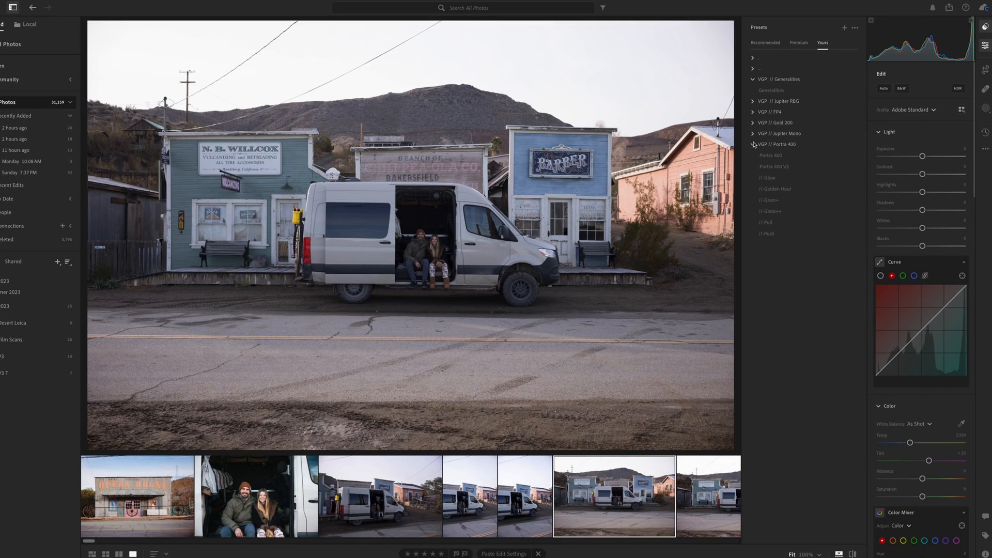
left_click(756, 124)
left_click(771, 134)
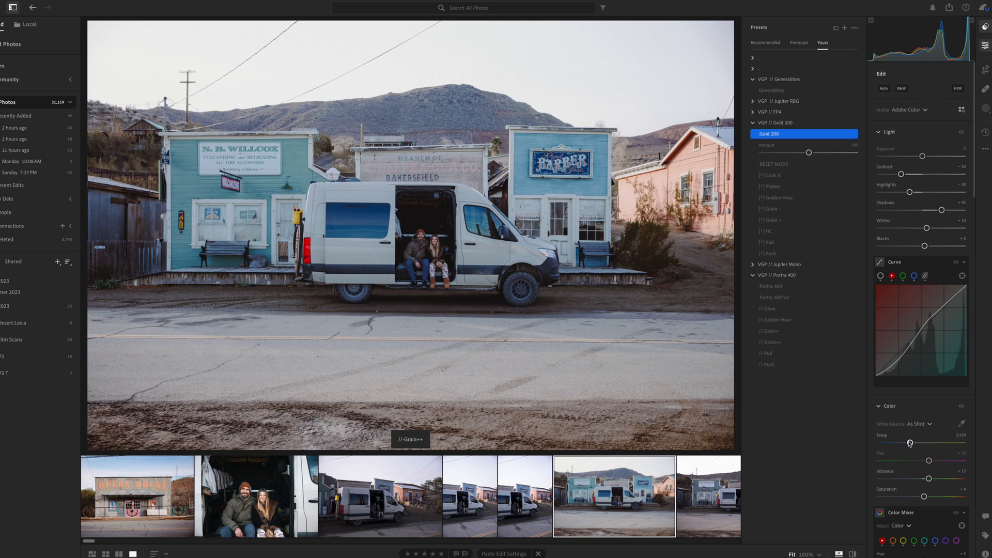
left_click(770, 176)
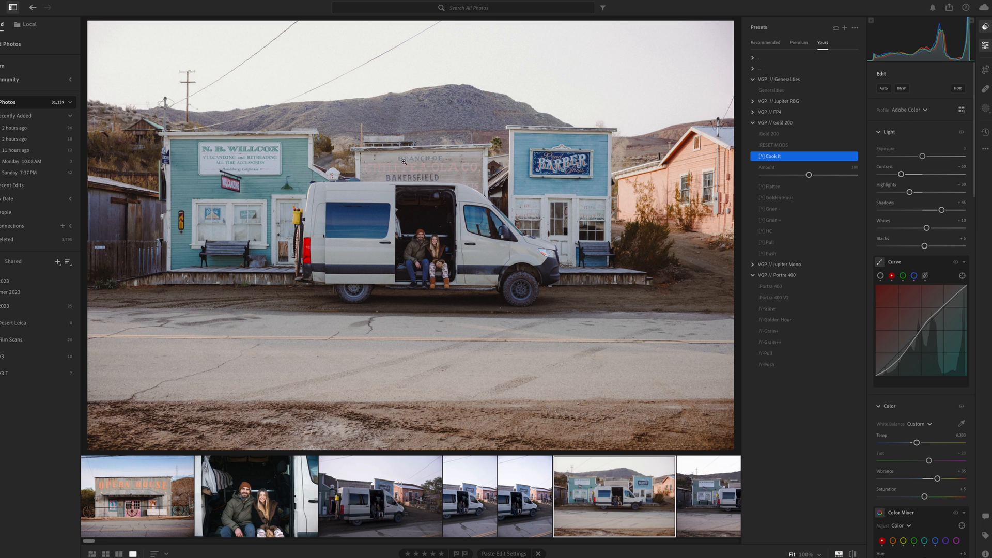
key("backslash")
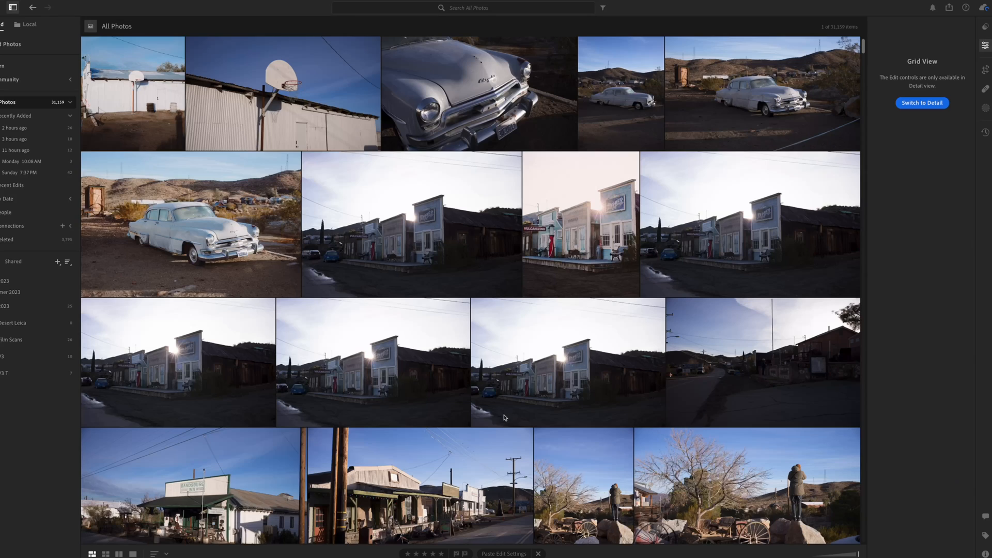
Open a sunburst photo of the barber shop, apply the Gold 200 preset and warm its Temp to about 6,137.
double_click(512, 373)
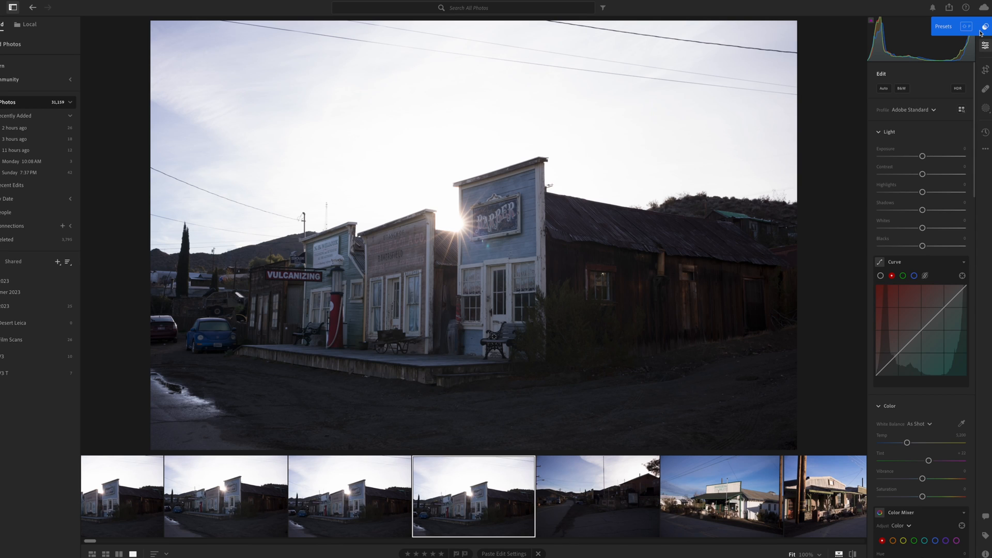
left_click(986, 26)
left_click(758, 136)
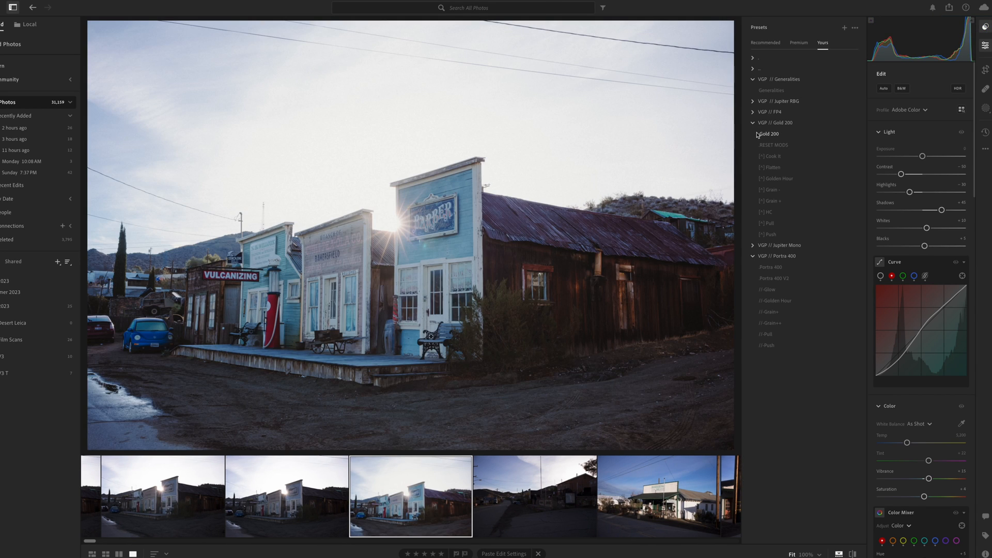
left_click(758, 135)
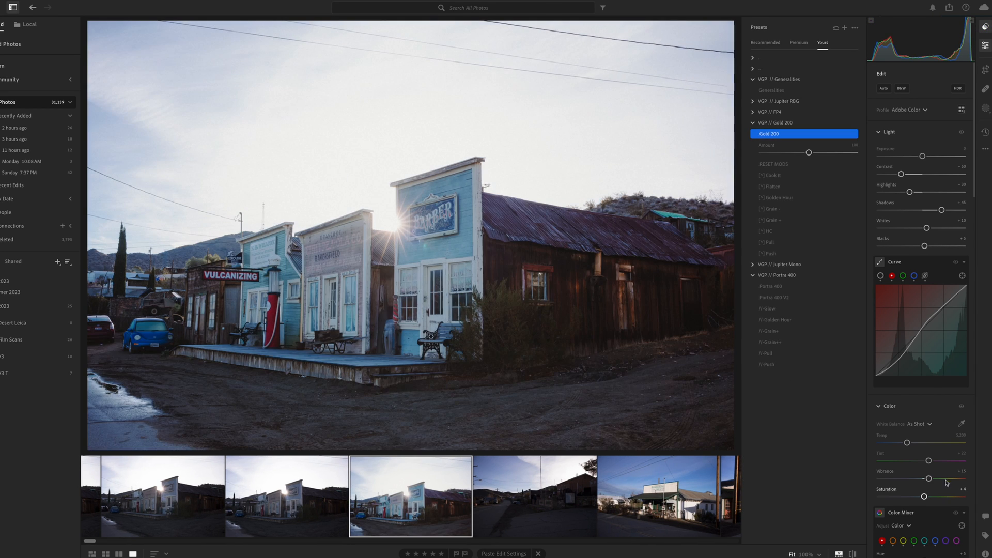
left_click_drag(906, 443, 914, 443)
Test highlight recovery on the barber shop photo with Highlights at -100 and Exposure at -5.00, and reset Exposure.
left_click_drag(901, 174, 879, 192)
left_click_drag(923, 156, 870, 164)
double_click(915, 154)
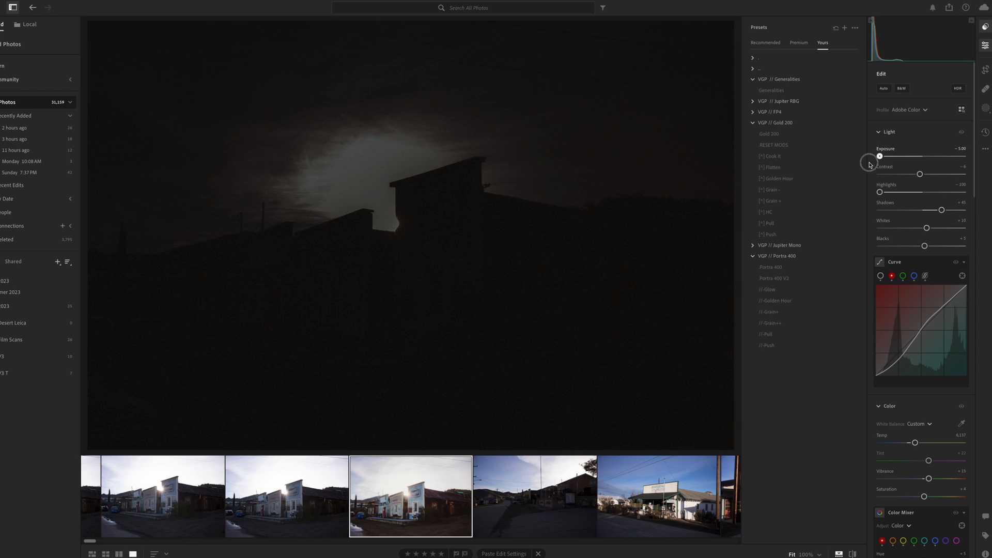
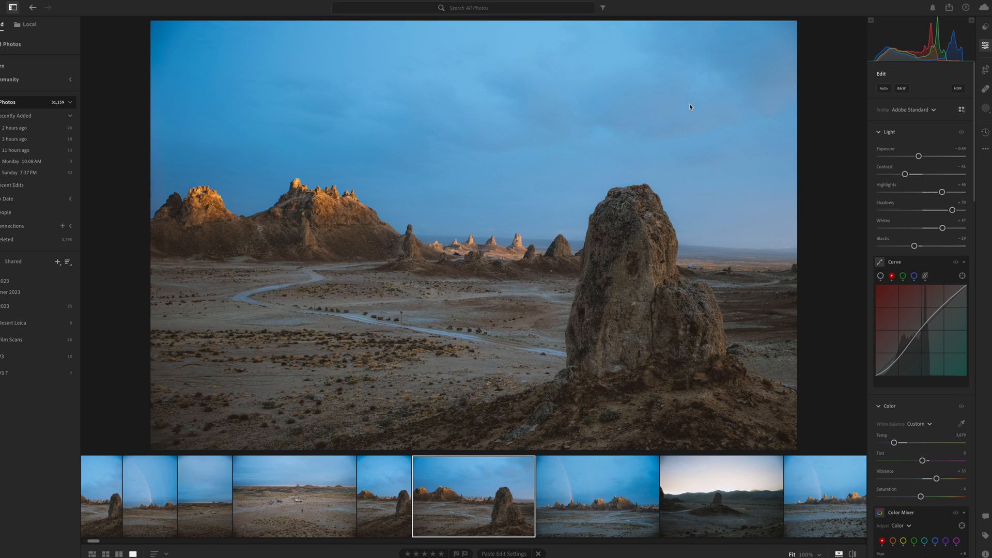
Restore the Original version of the blue desert rock photo and reopen the preset list.
left_click(986, 133)
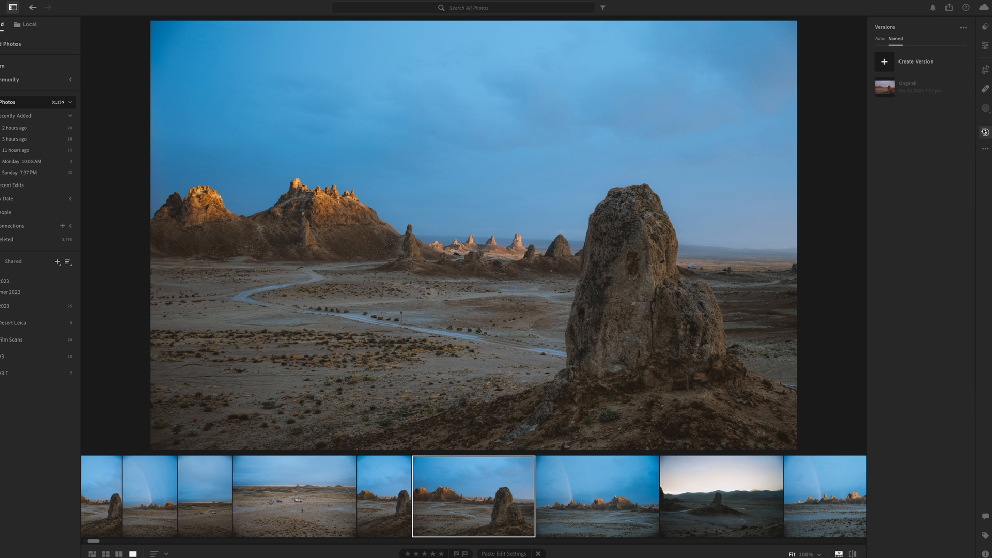
left_click(885, 88)
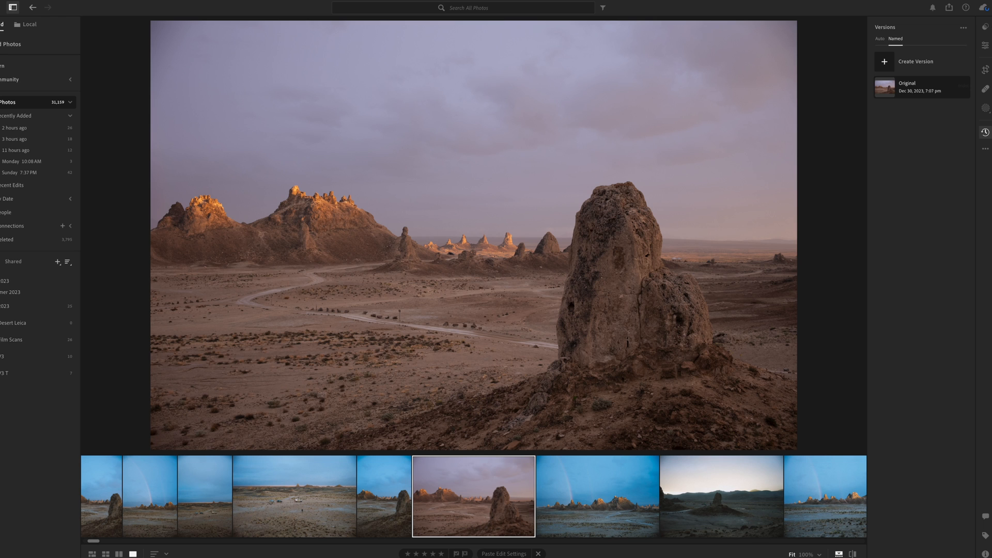
left_click(986, 28)
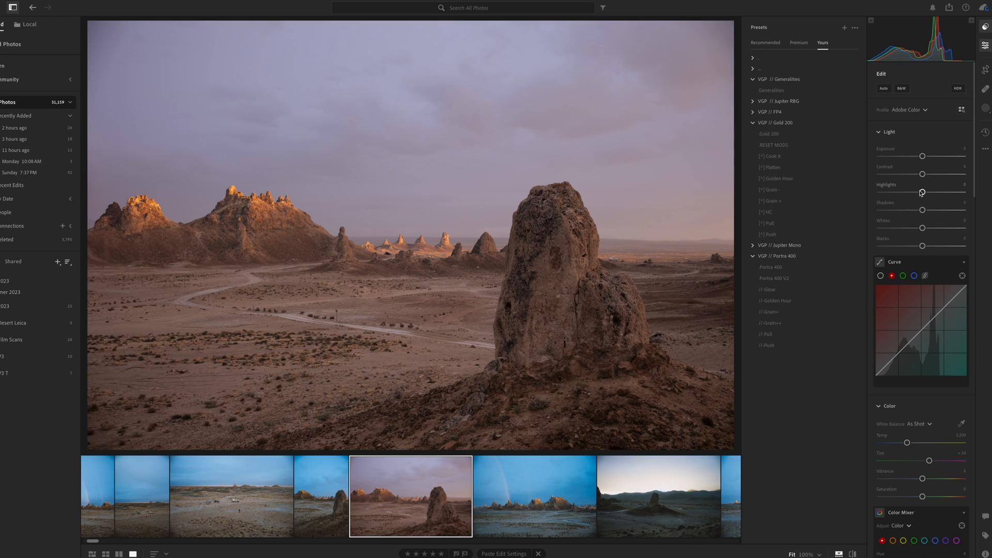
Test the sky's highlight recovery on the desert rock photo with Highlights at -100 and Exposure at about -2.38, and reset both sliders.
left_click_drag(923, 193, 826, 192)
left_click_drag(923, 156, 903, 161)
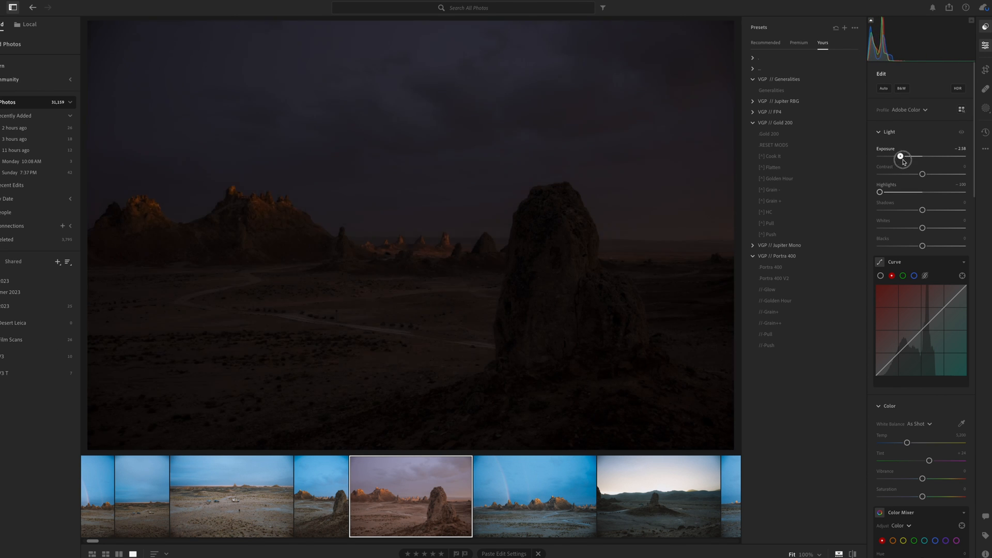
double_click(902, 157)
double_click(886, 186)
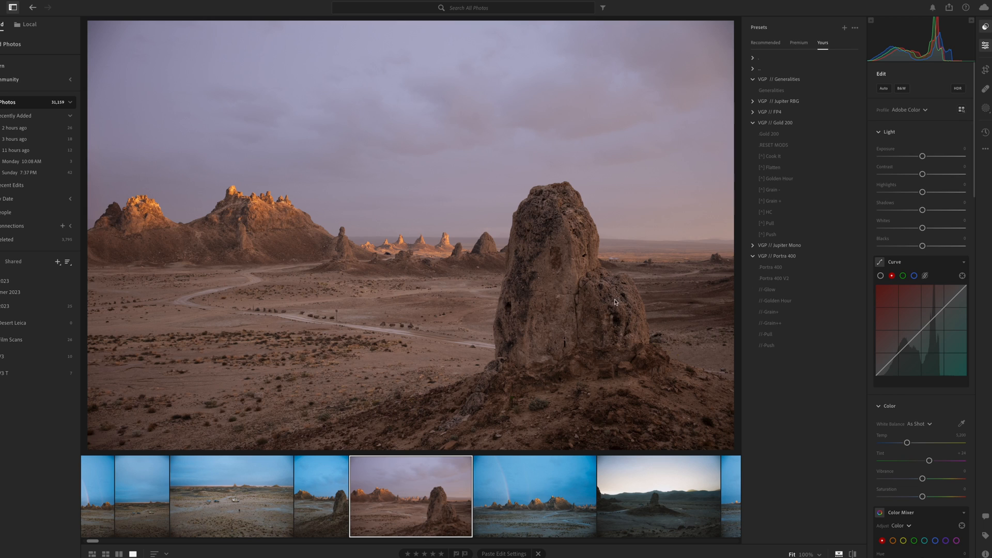
Test shadow recovery close up on the large rock with Shadows at +100 and Exposure at about +2.76, and reset both sliders.
left_click(505, 305)
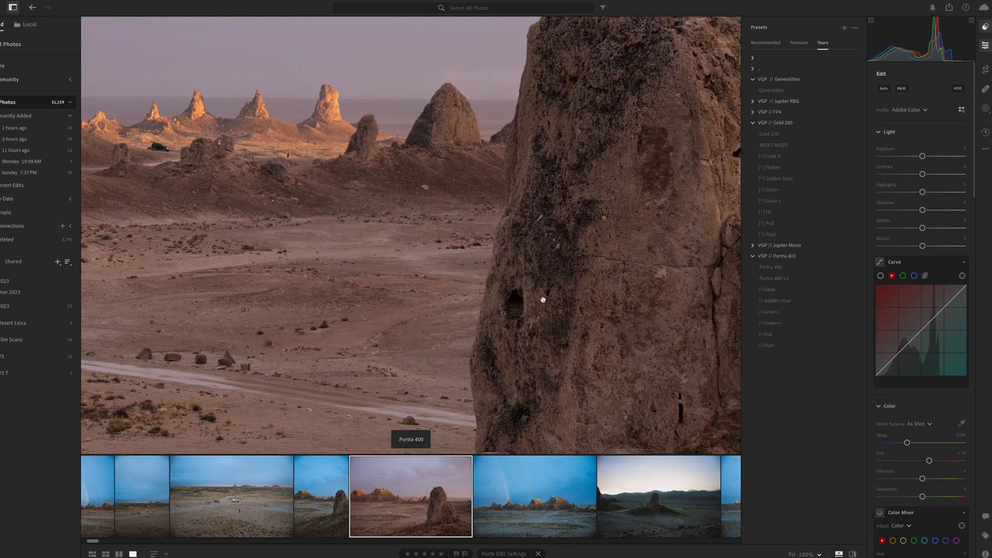
left_click(804, 156)
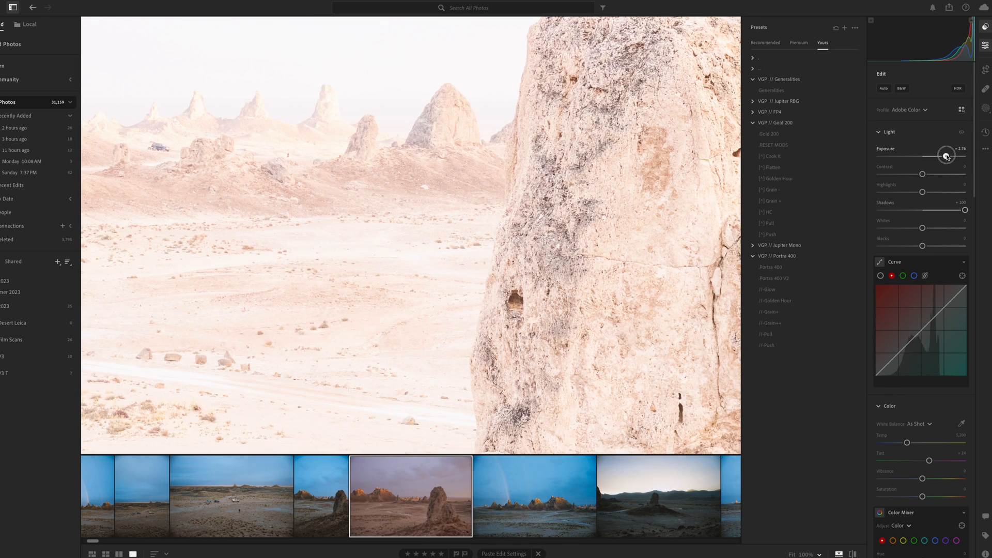
left_click(769, 212)
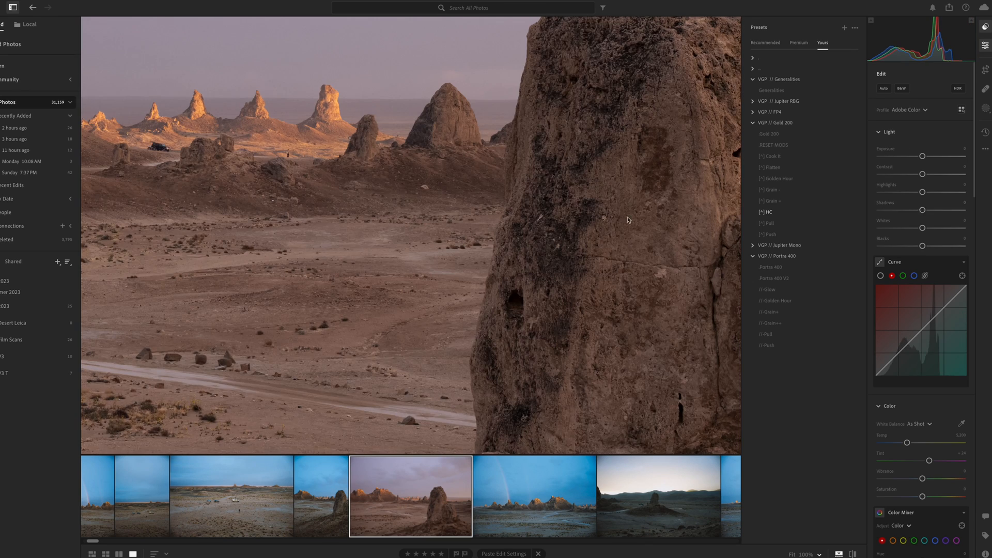
left_click(533, 255)
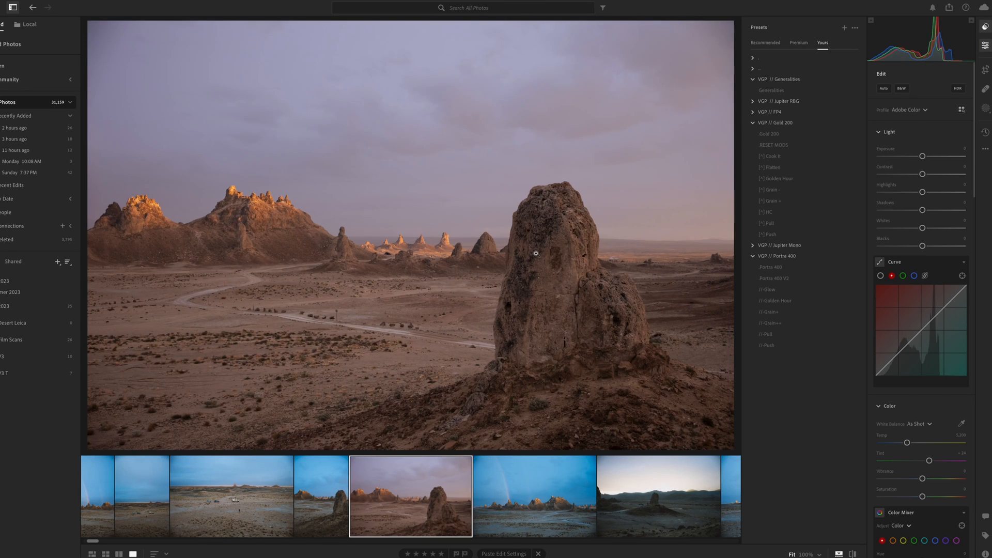
Try the Gold 200 preset on the desert rock photo with a cooler white balance.
left_click(771, 134)
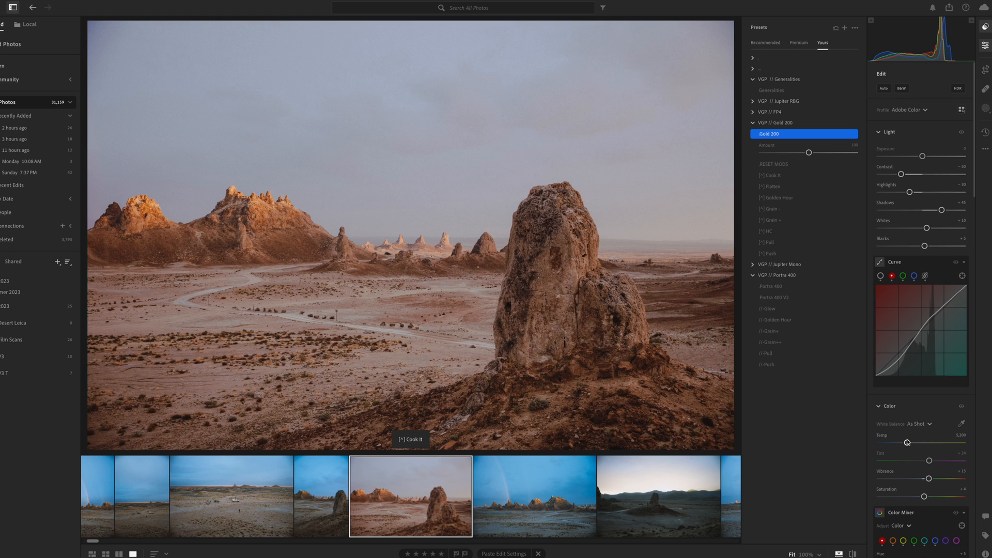
left_click_drag(908, 442, 897, 443)
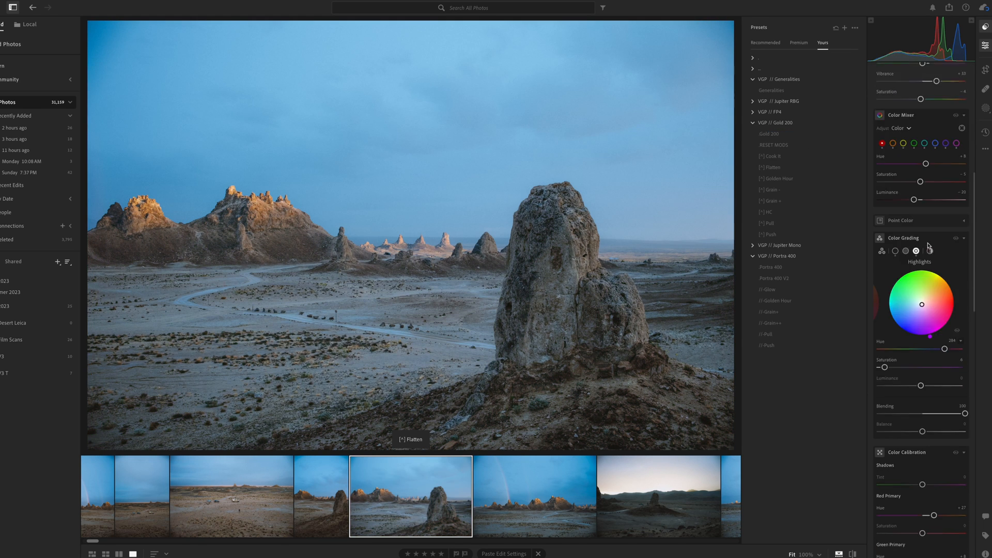
Set the desert rock photo's Temp to about 3,900 and its Exposure to about -0.45.
scroll(915, 79, "down", 4)
scroll(914, 79, "up", 5)
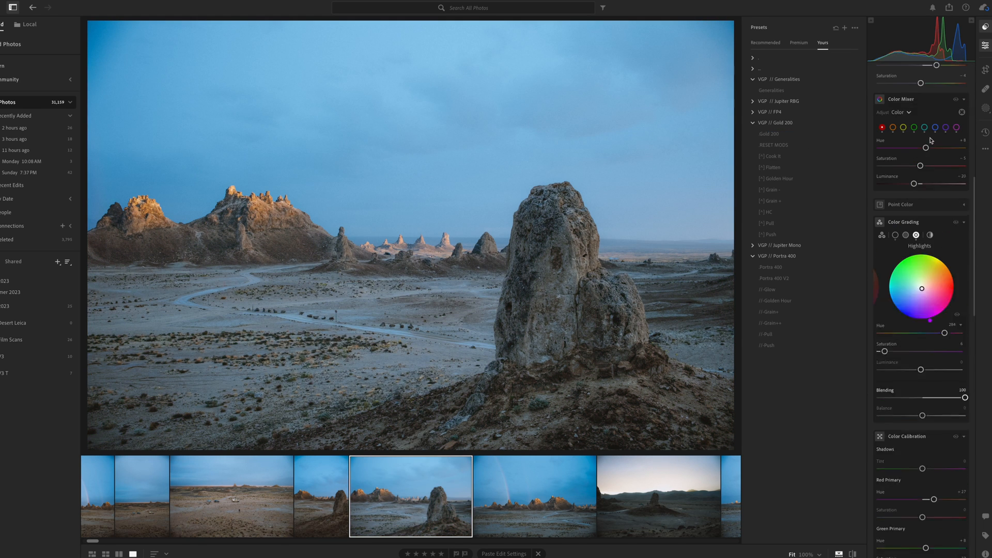
left_click_drag(893, 96, 897, 96)
scroll(925, 156, "up", 6)
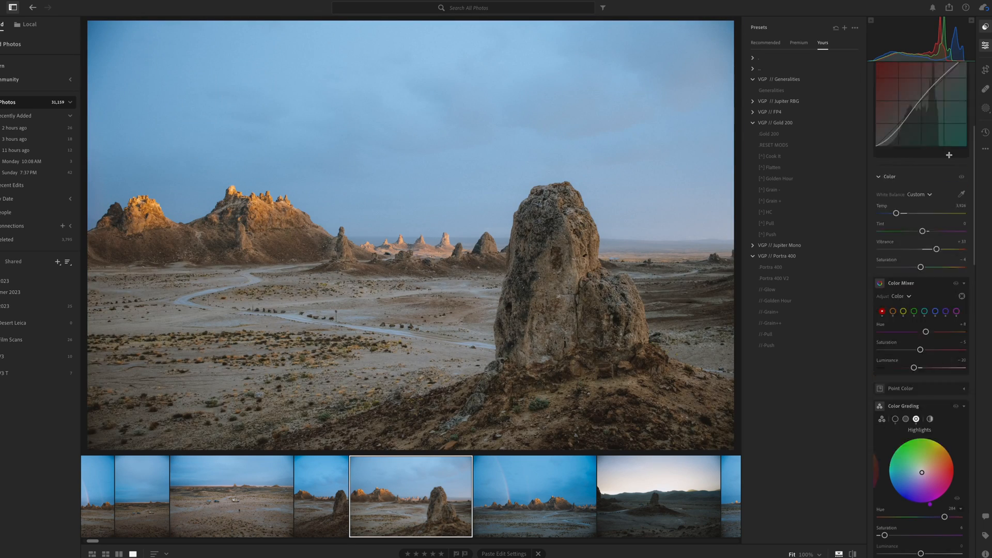
left_click_drag(925, 158, 918, 156)
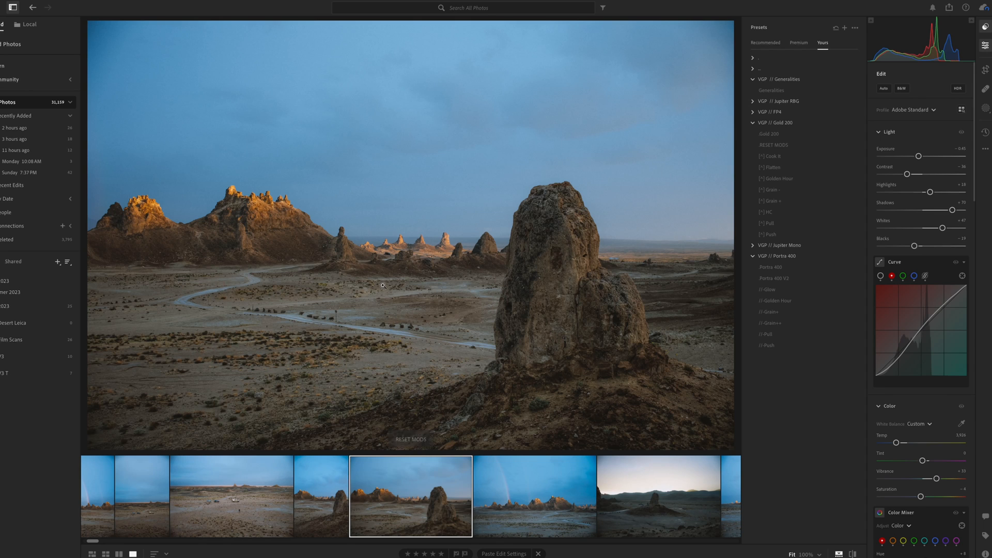
Open the orange sunset silhouette photo from the grid and bring back its original unedited version.
key("g")
double_click(623, 211)
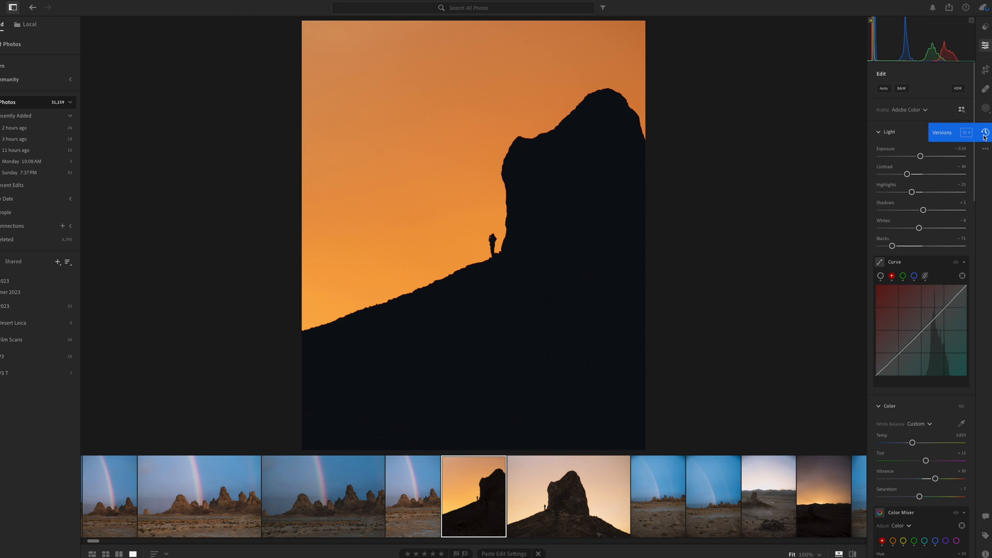
left_click(985, 134)
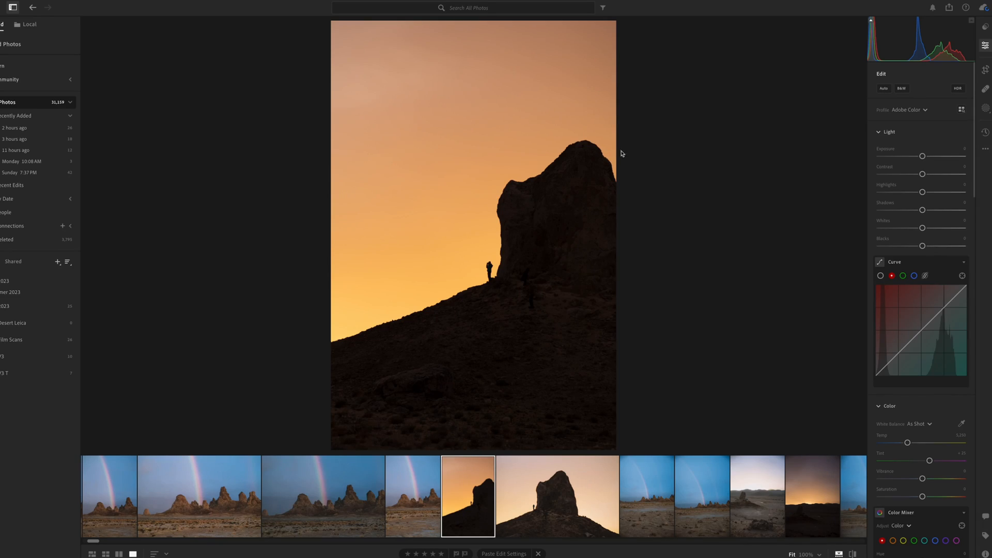
Set the silhouette photo's Highlights to -100, test a slightly lower Exposure, and reset Exposure to 0.
left_click_drag(925, 194, 833, 197)
mouse_move(922, 156)
left_mouse_down()
mouse_move(902, 155)
mouse_move(916, 156)
left_mouse_up()
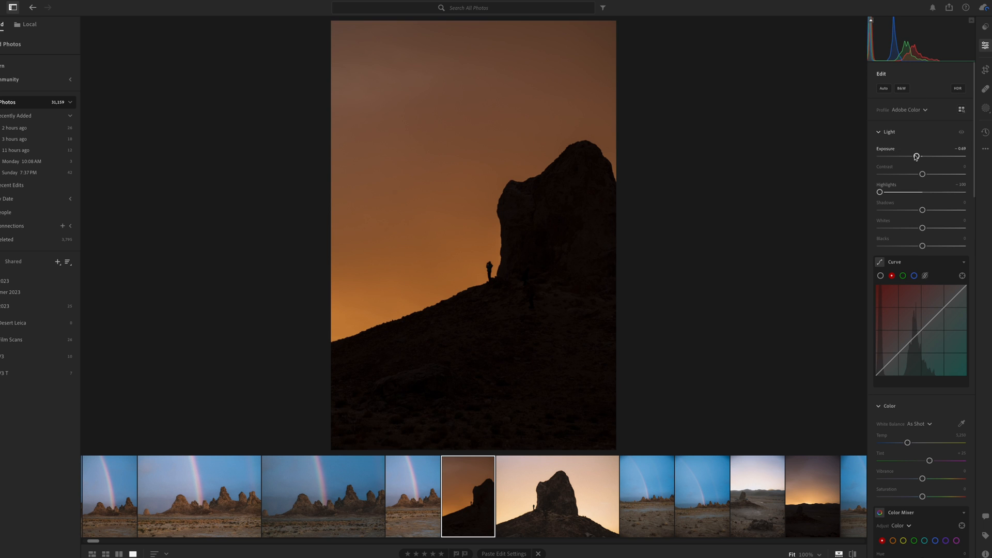
double_click(888, 153)
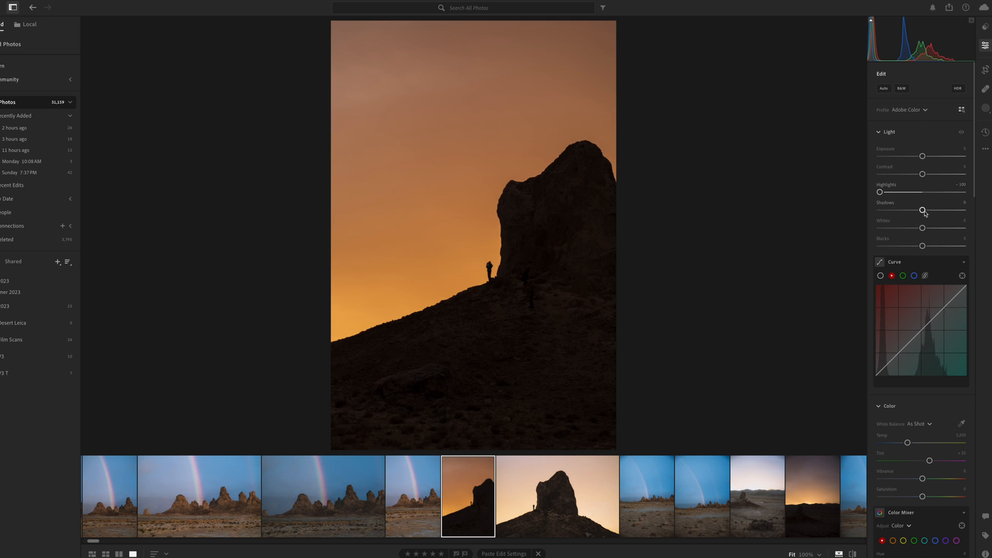
Deepen the silhouette with Shadows at -100 and Blacks at about -20, and warm the photo's Temp to about 6,500.
left_click_drag(923, 210, 822, 213)
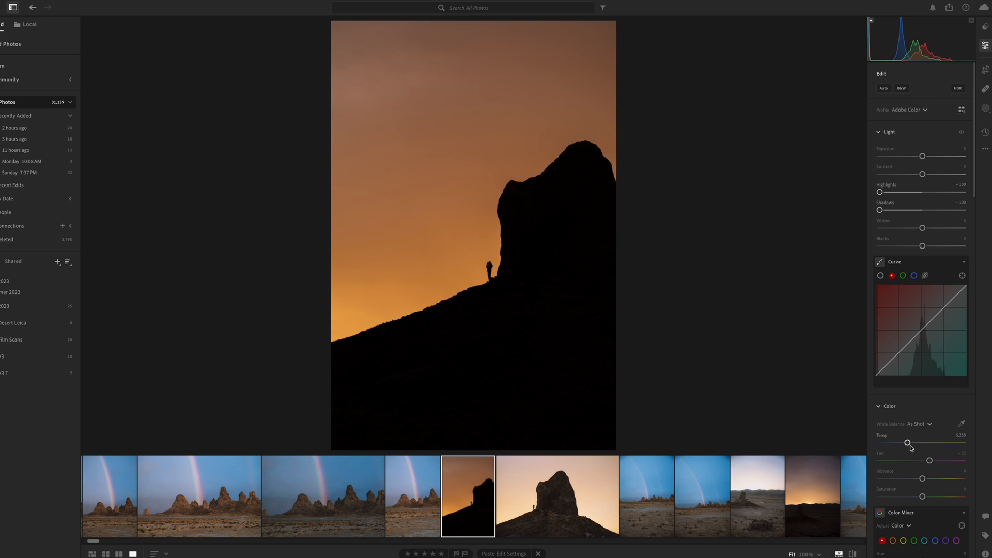
left_click_drag(907, 442, 917, 443)
left_click_drag(922, 246, 913, 247)
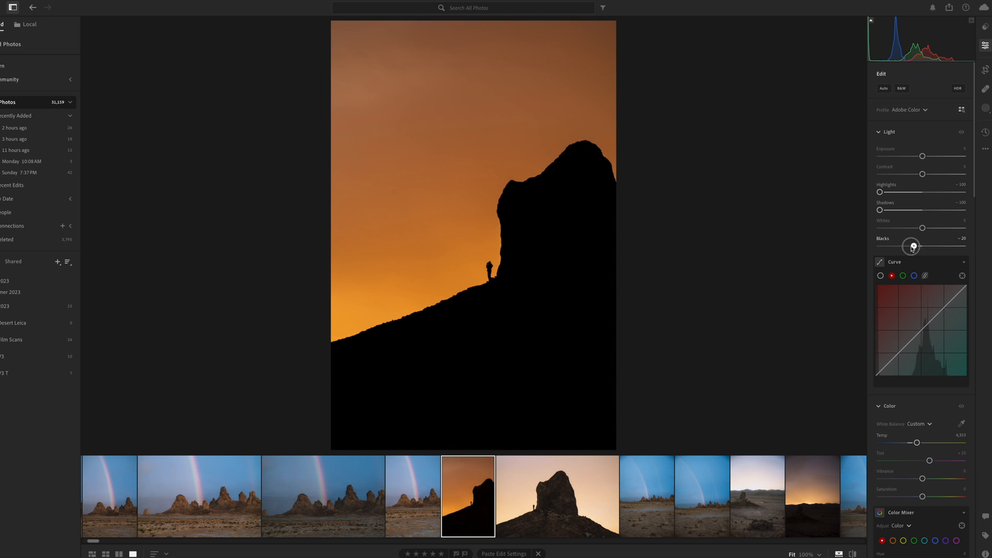
Add a point to the shadow end of the silhouette photo's main tone curve and adjust the darkest tones slightly.
left_click(881, 277)
left_click(898, 356)
left_click_drag(886, 367, 882, 371)
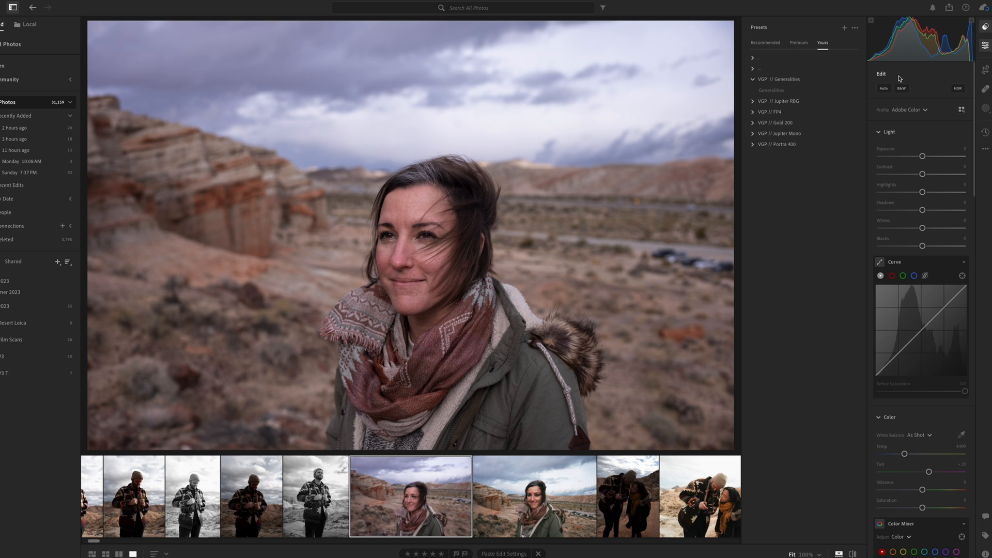
Apply the Jupiter RBG preset with its HC modifier to the portrait of the woman in the scarf.
left_click(770, 101)
left_click(769, 103)
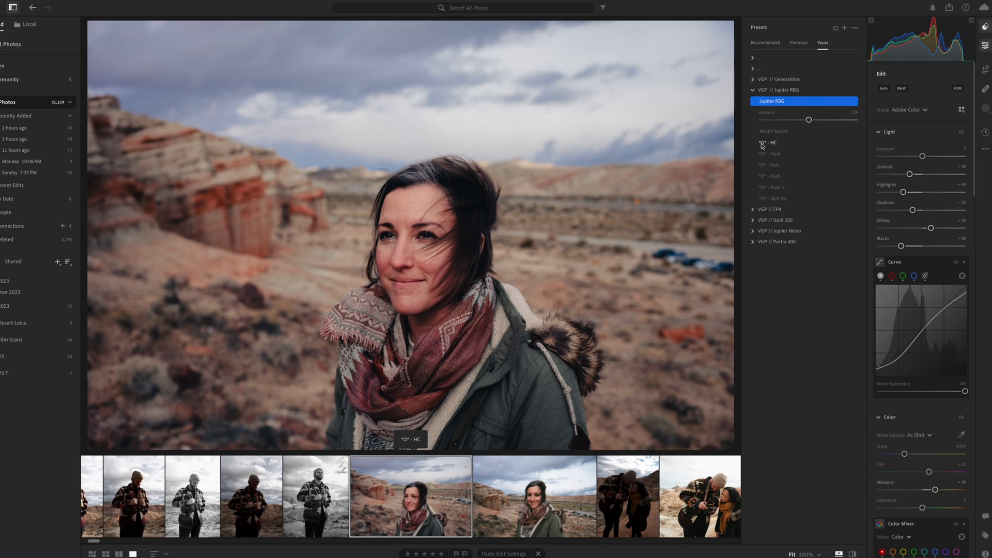
left_click(763, 144)
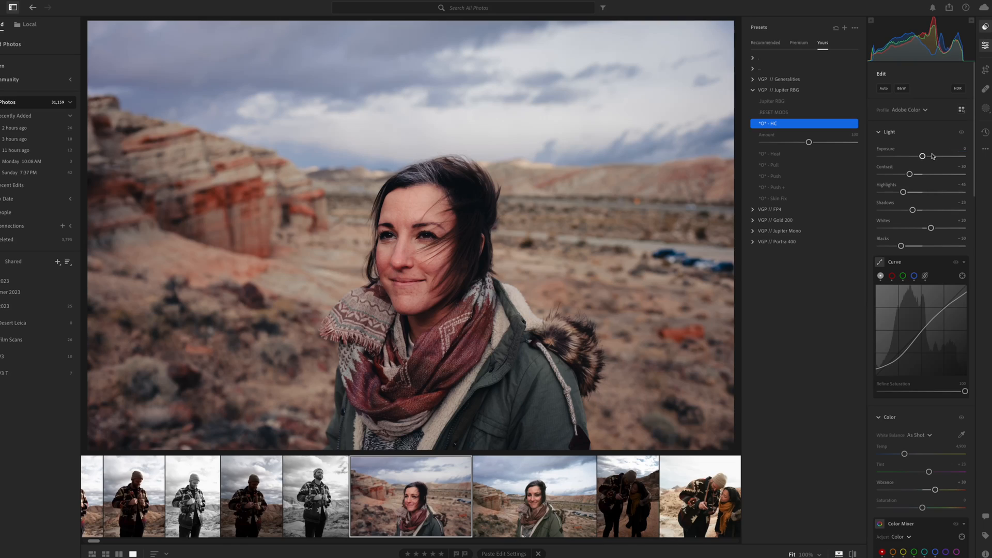
Raise the portrait's Exposure to +0.17, lower its Highlights fully, and compare with the unedited original.
left_click_drag(923, 156, 928, 159)
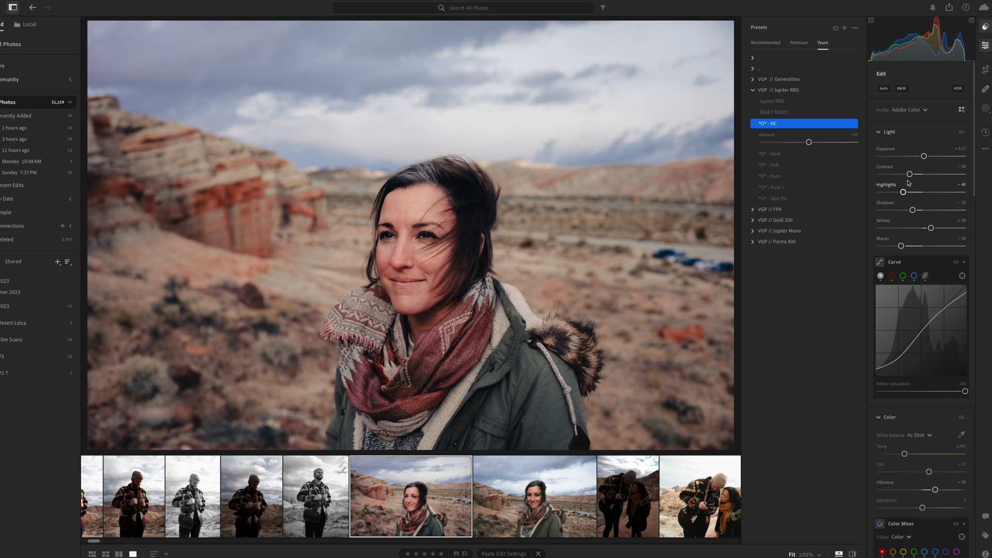
left_click_drag(903, 192, 862, 186)
key("backslash")
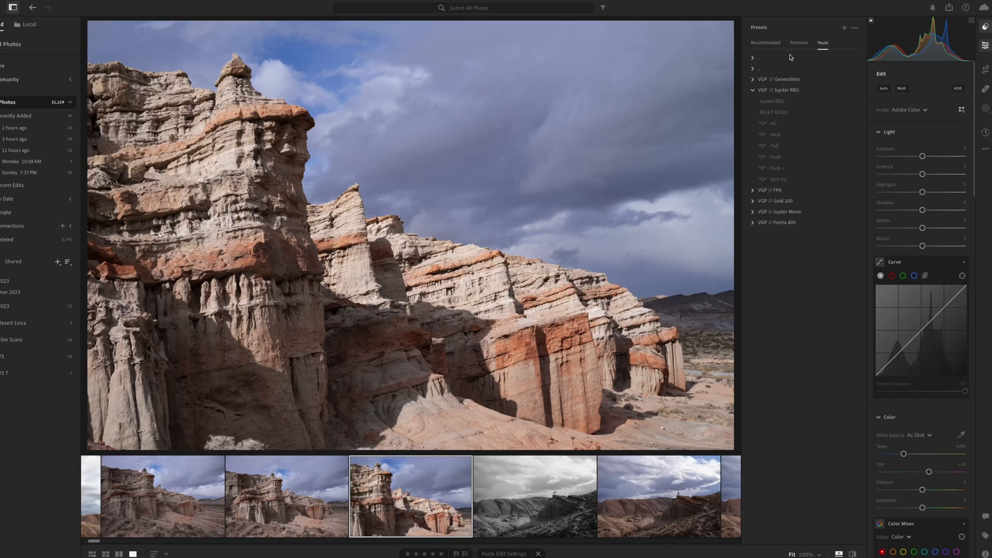
Apply the VGP FP4 black-and-white preset to the close-up photo of the striped rock cliffs.
left_click(780, 91)
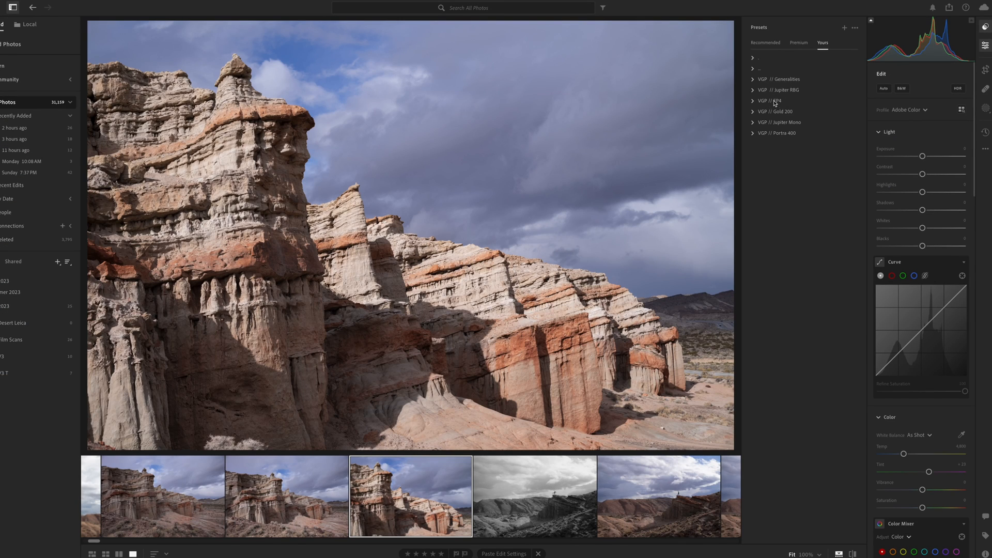
left_click(775, 101)
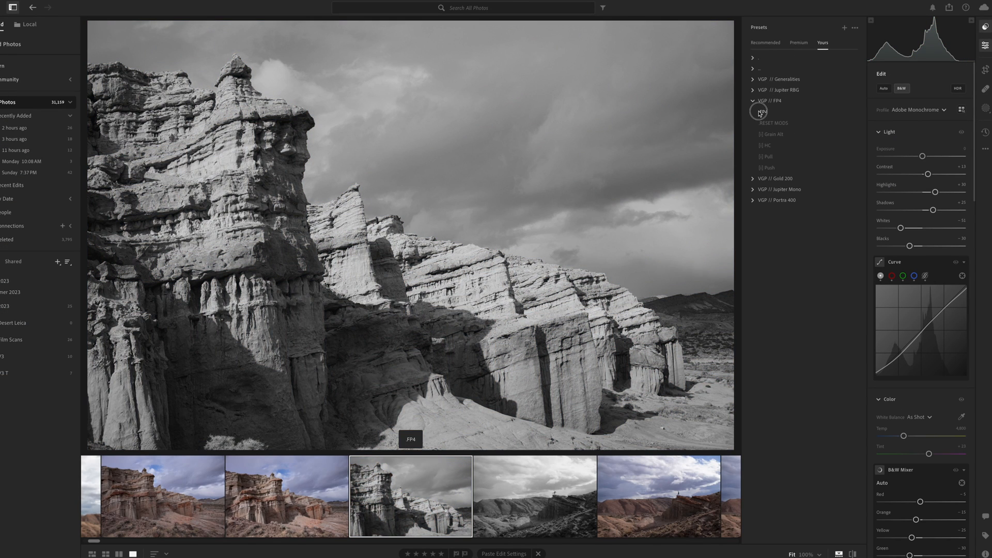
left_click(762, 112)
Add the FP4 set's HC and Pull modifiers to the cliff close-up, and adjust Exposure to about -0.4 and Contrast to about +35.
left_click(764, 165)
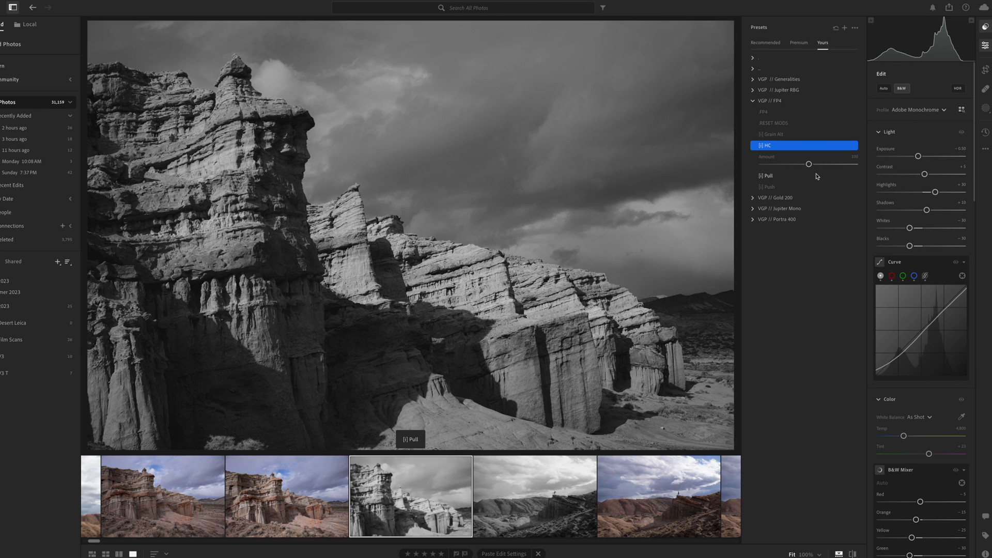
left_click(832, 176)
mouse_move(918, 155)
left_mouse_down()
mouse_move(937, 173)
mouse_move(919, 156)
left_mouse_up()
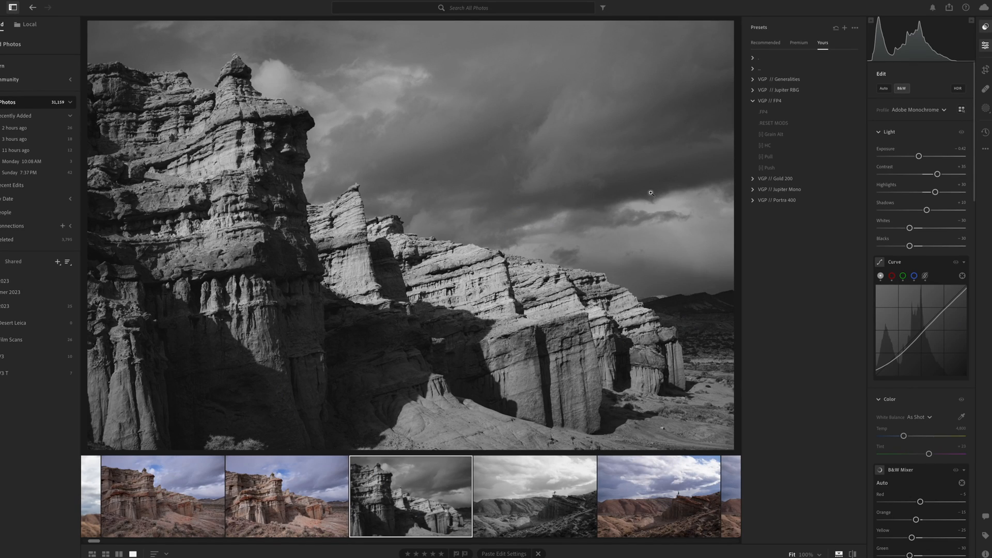
Try the FP4 preset on the wider photo of the cliffs, undo it, and return to the black-and-white close-up.
left_click(184, 498)
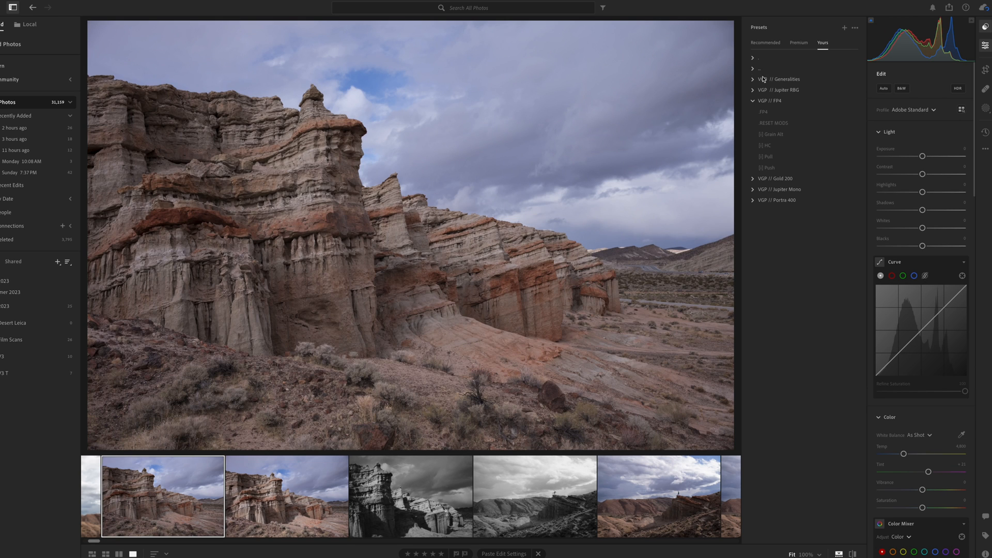
left_click(764, 112)
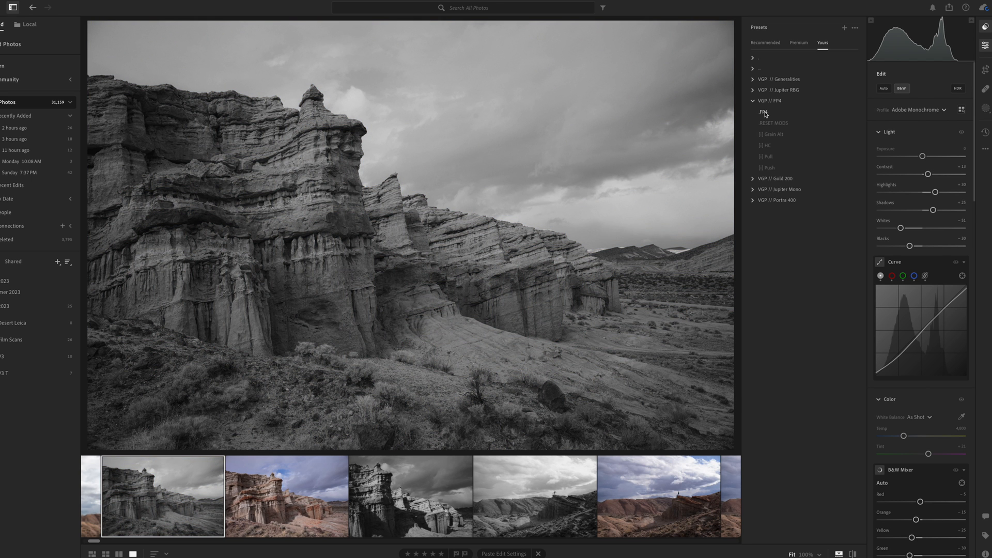
key("ctrl+z")
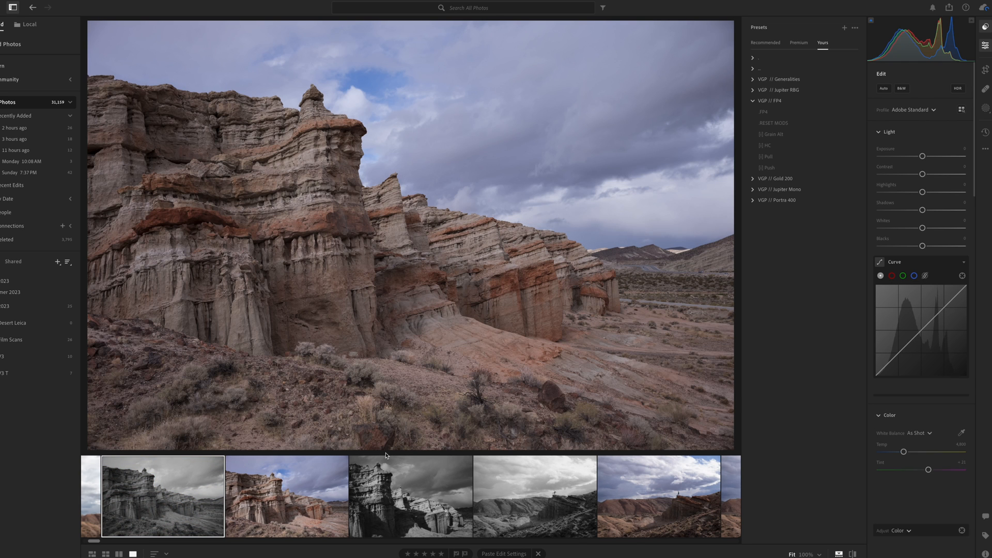
left_click(406, 496)
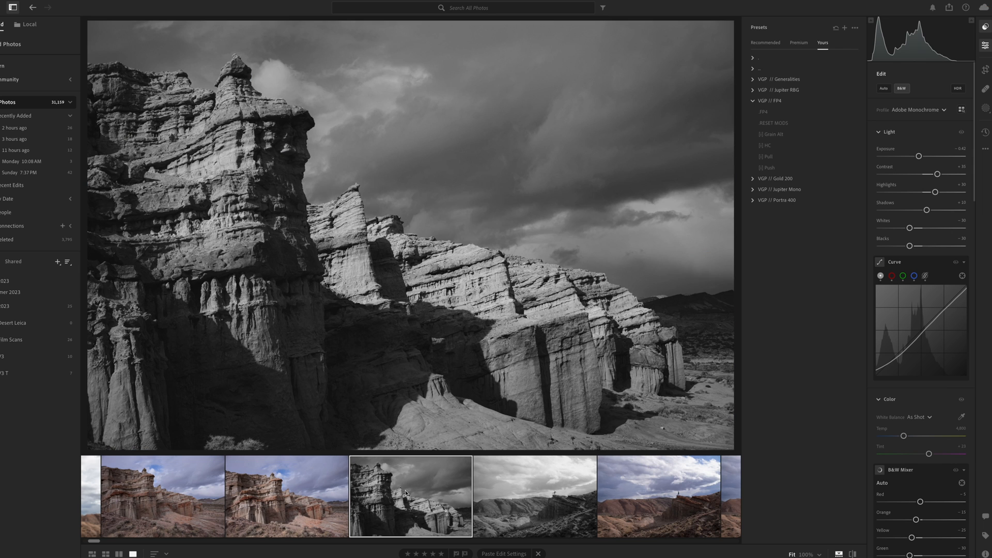
Apply the VGP Portra 400 look with its Glow and Grain+ modifiers to the wider cliff photo, and raise Exposure to about +0.16.
left_click(171, 493)
left_click(783, 102)
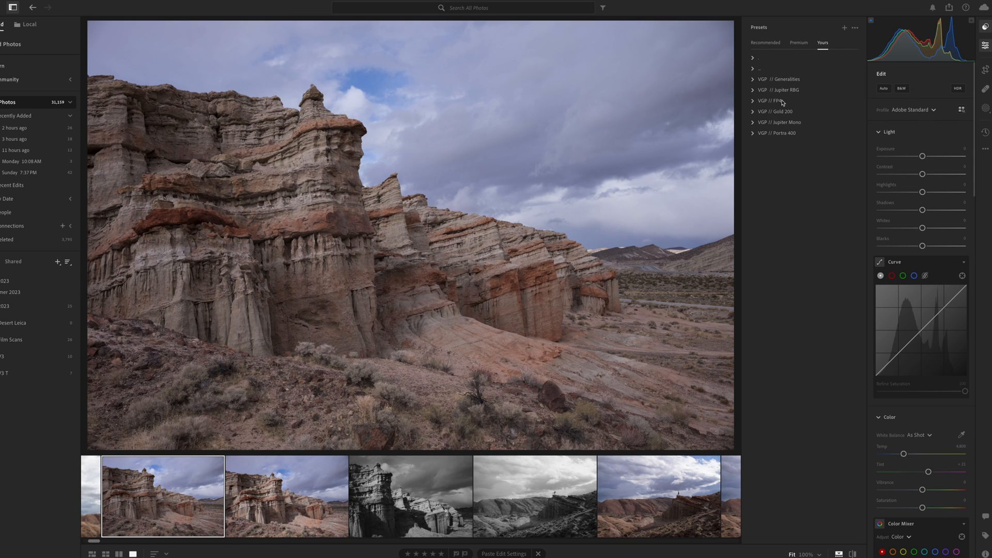
left_click(784, 133)
left_click(770, 167)
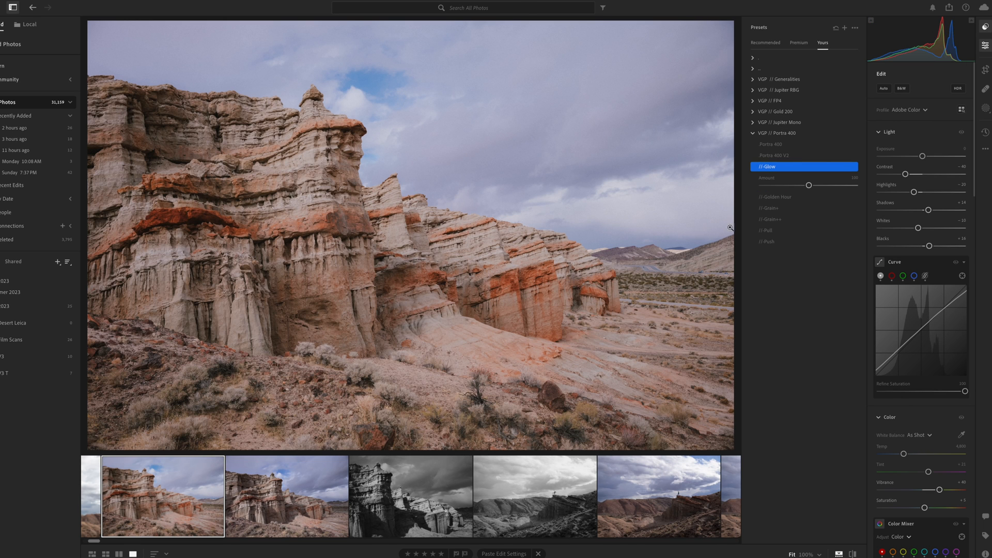
left_click(770, 209)
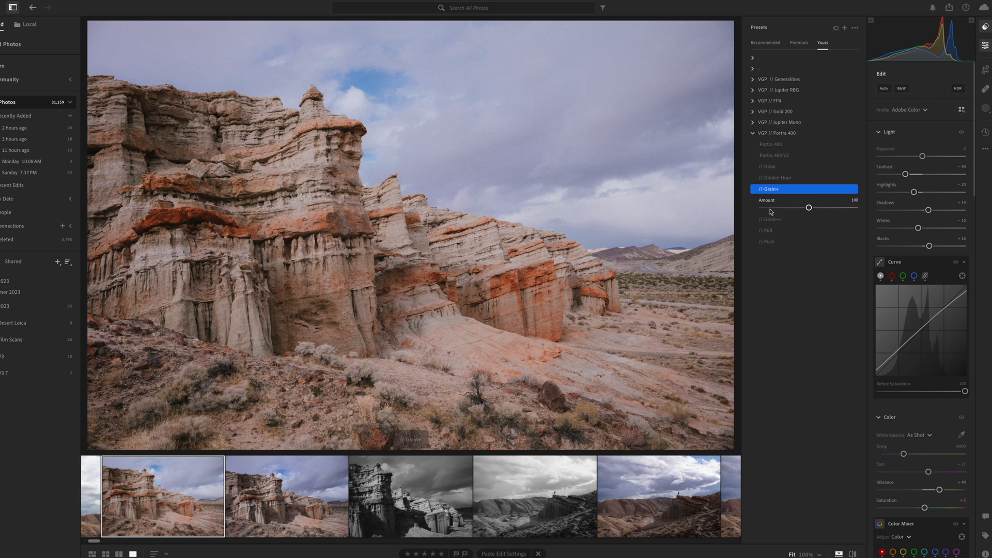
left_click_drag(921, 157, 925, 155)
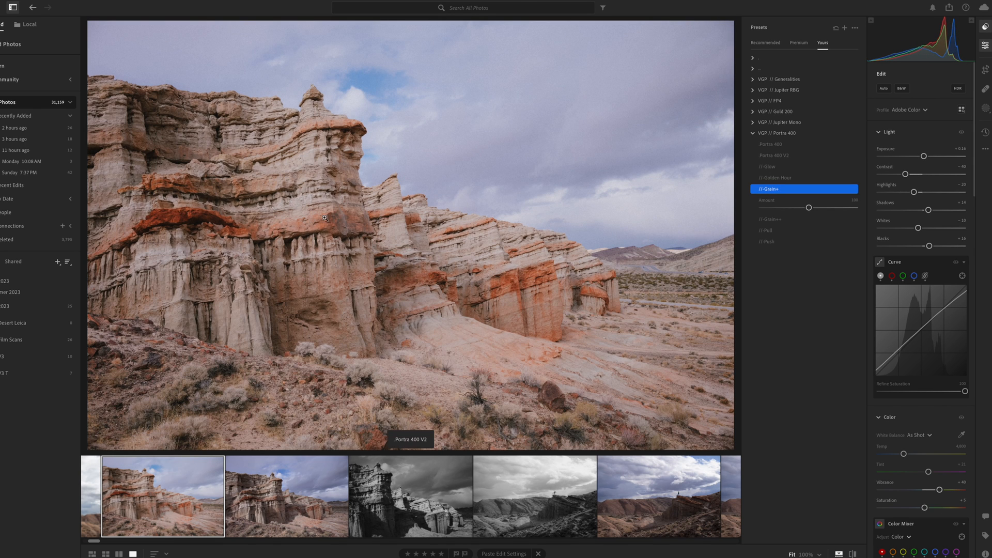